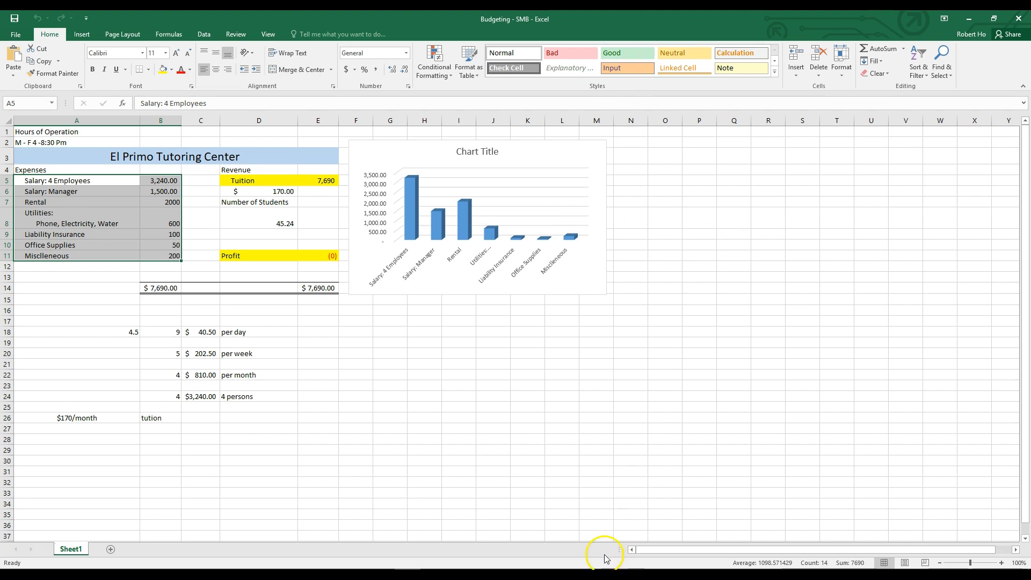
drag(515, 483, 515, 476)
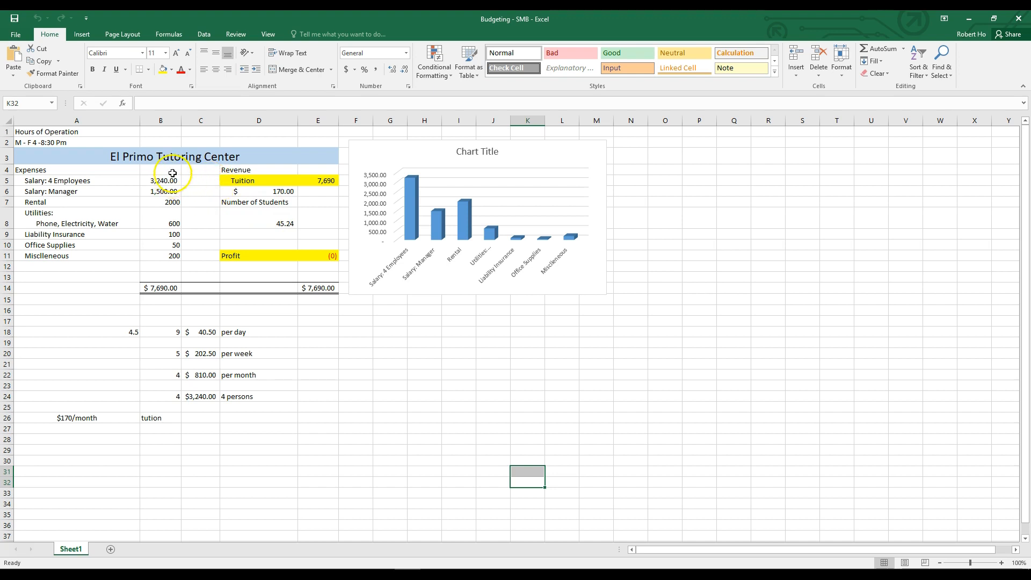
click(30, 161)
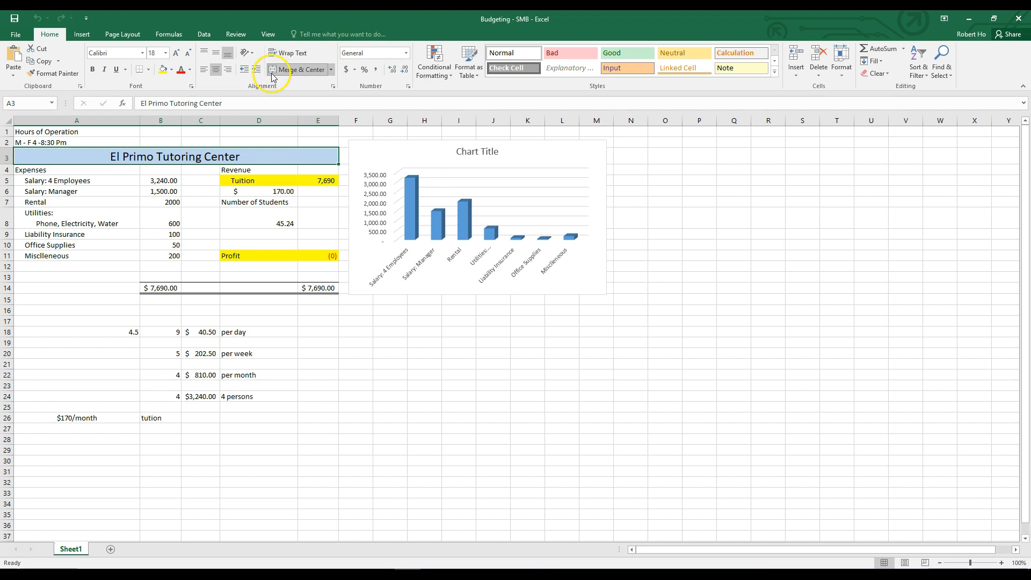
click(424, 461)
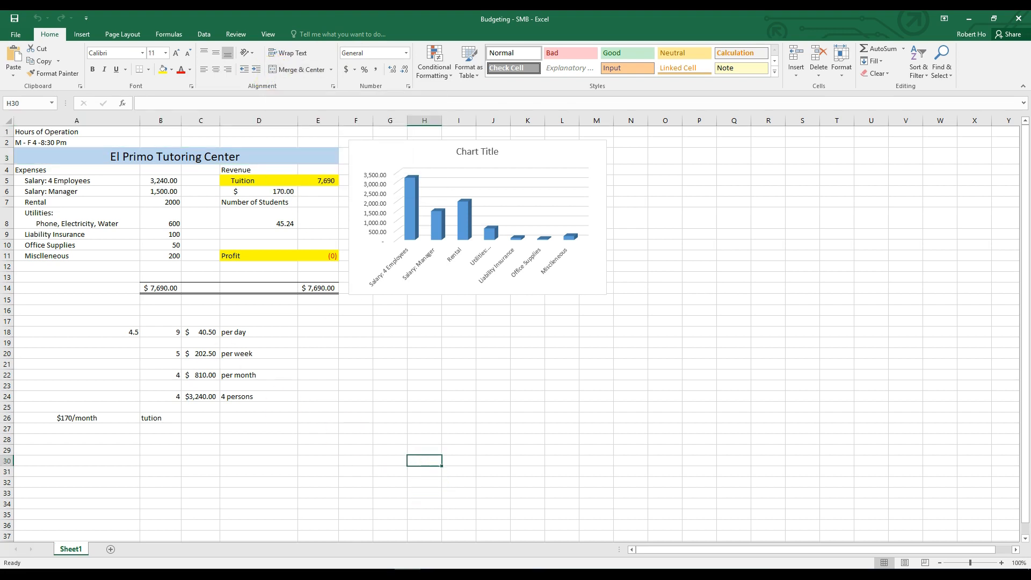
Examine the employee salary calculation in A18:C24, checking the formulas for the per day, per week, per month and 4 persons amounts.
click(64, 182)
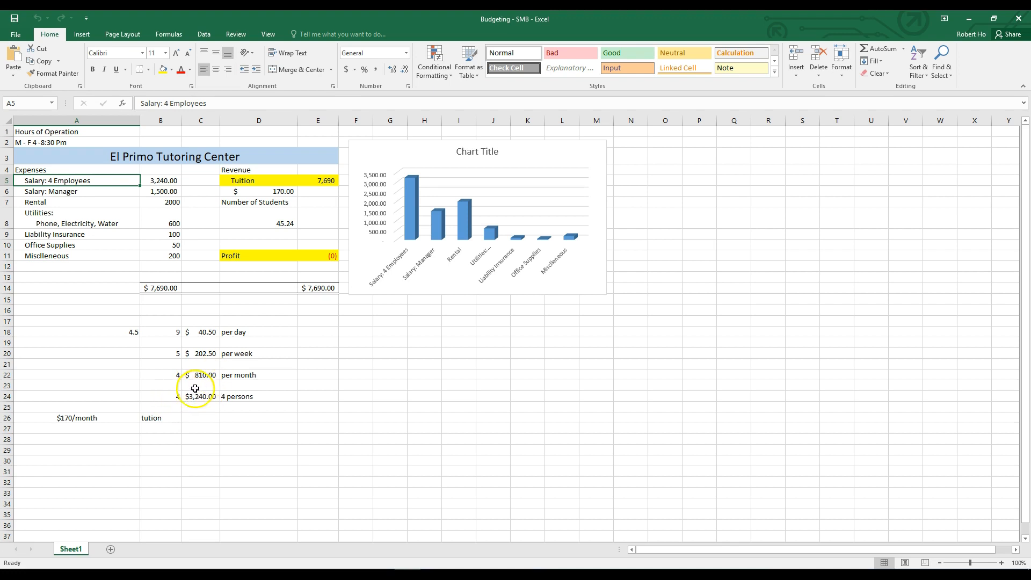
click(203, 397)
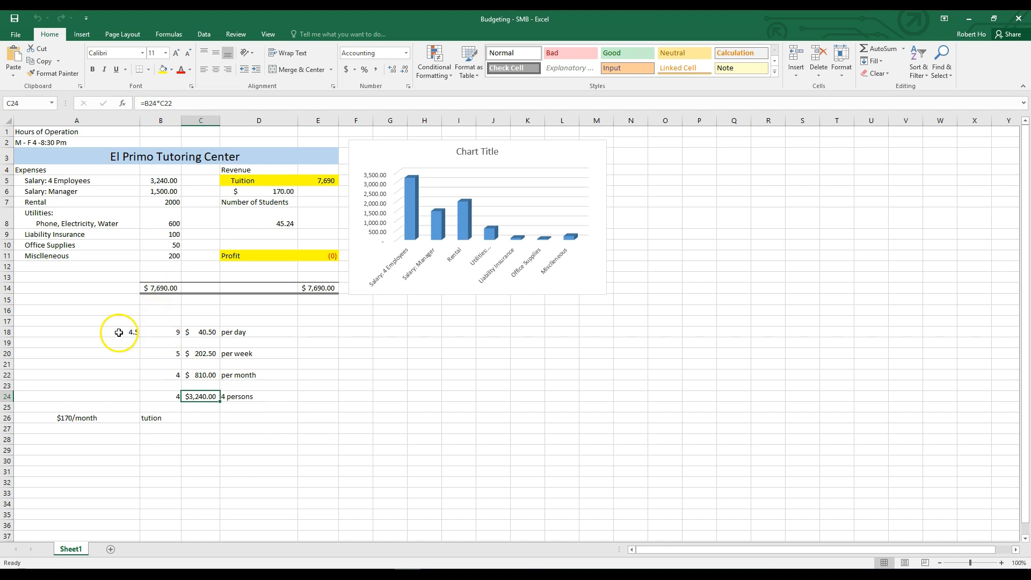
click(170, 333)
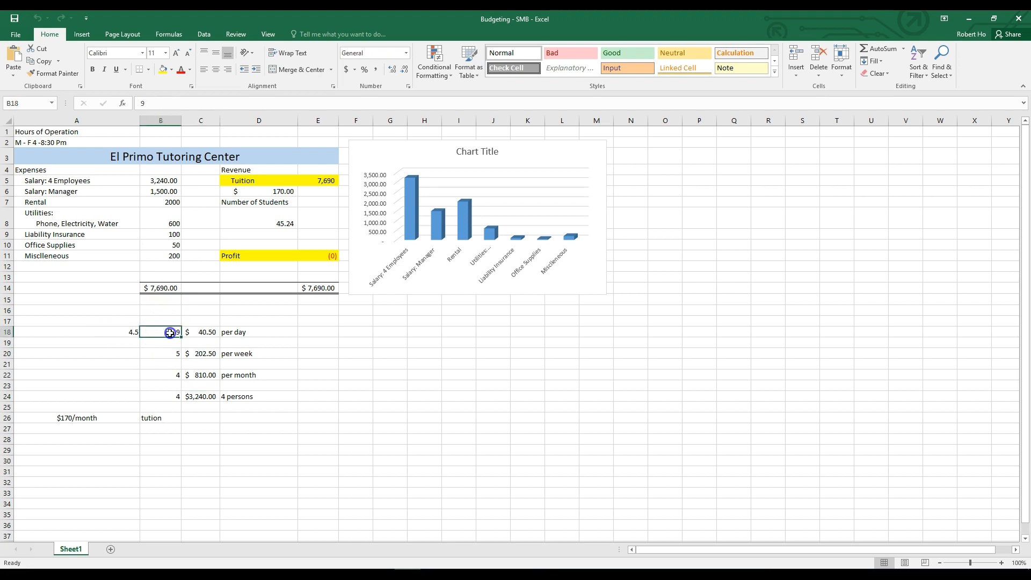
click(121, 333)
click(160, 333)
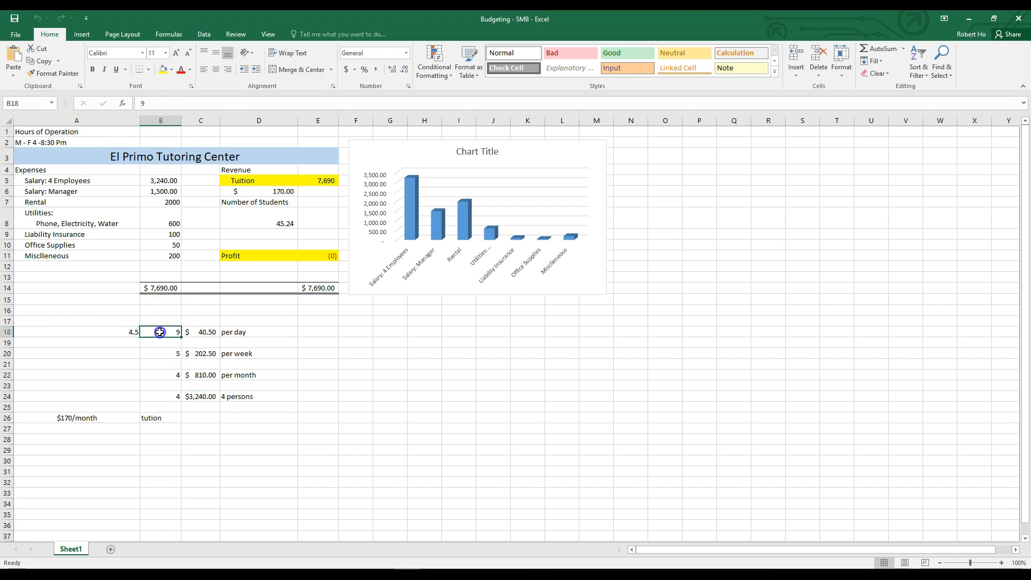
click(197, 331)
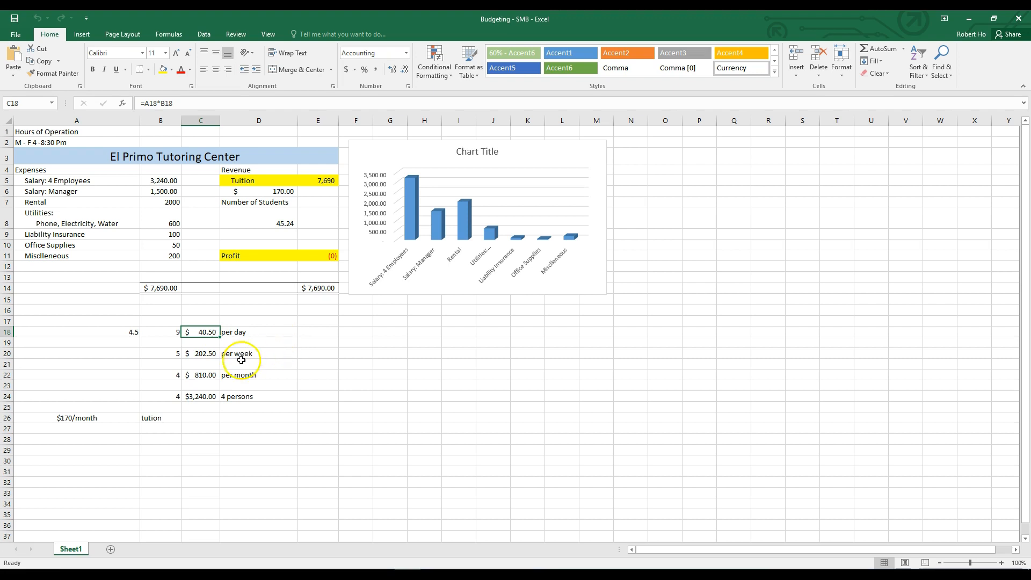
click(170, 356)
click(205, 356)
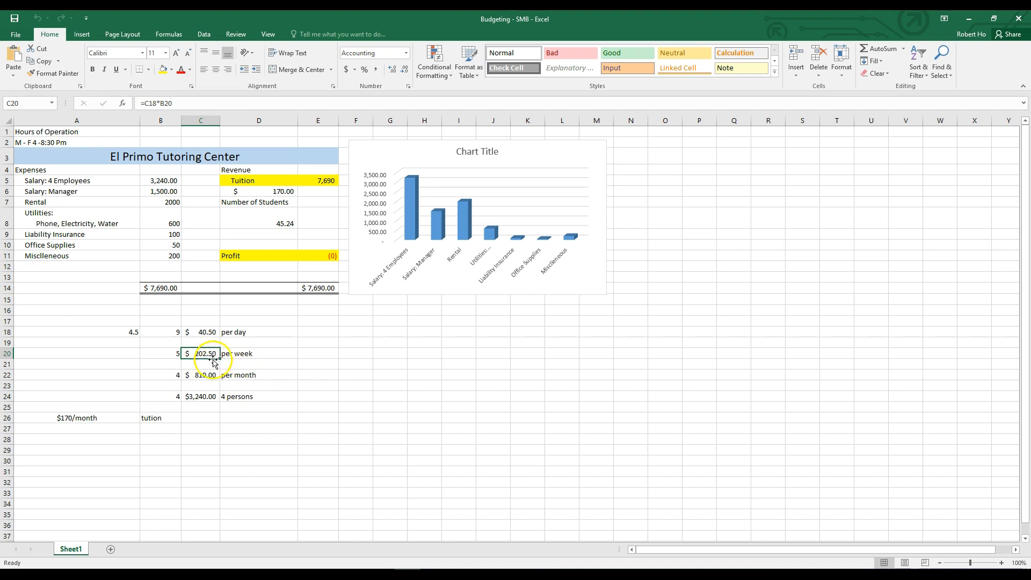
click(200, 375)
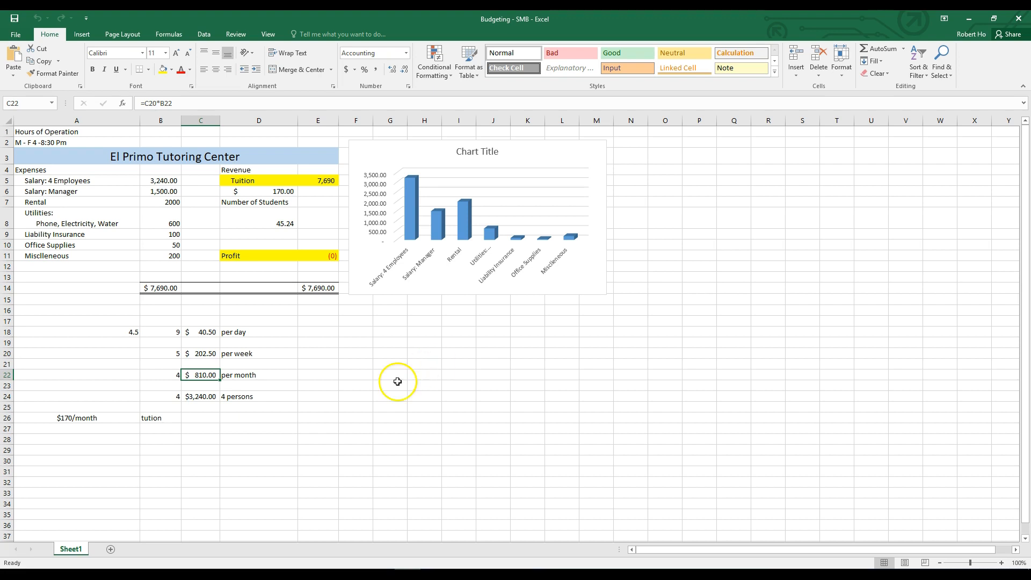
click(330, 439)
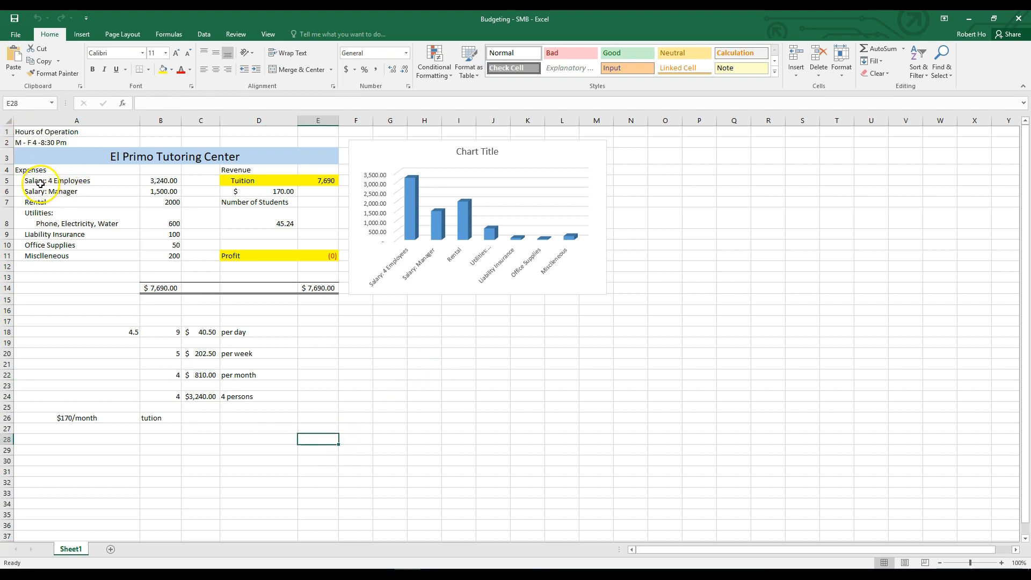
drag(55, 180, 156, 182)
click(355, 320)
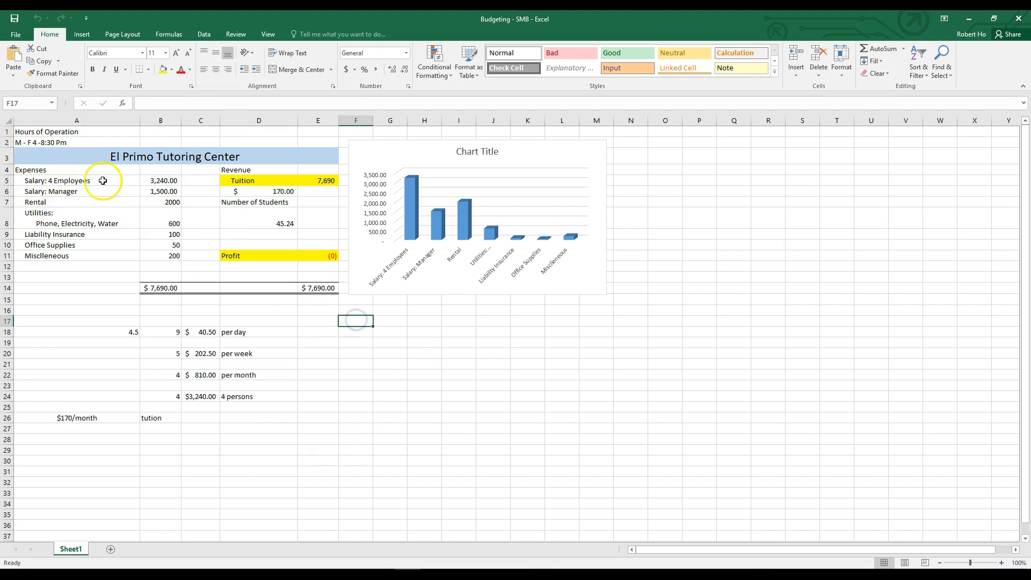
Try smaller and larger indents on the "Salary: 4 Employees" label in A5, returning it to a single indent level.
click(64, 183)
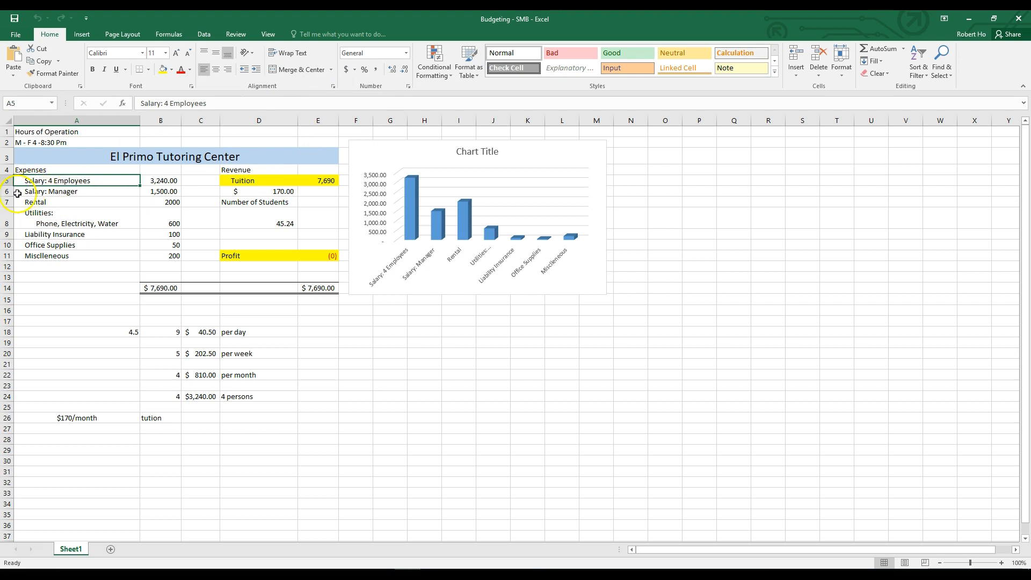
click(244, 70)
click(258, 71)
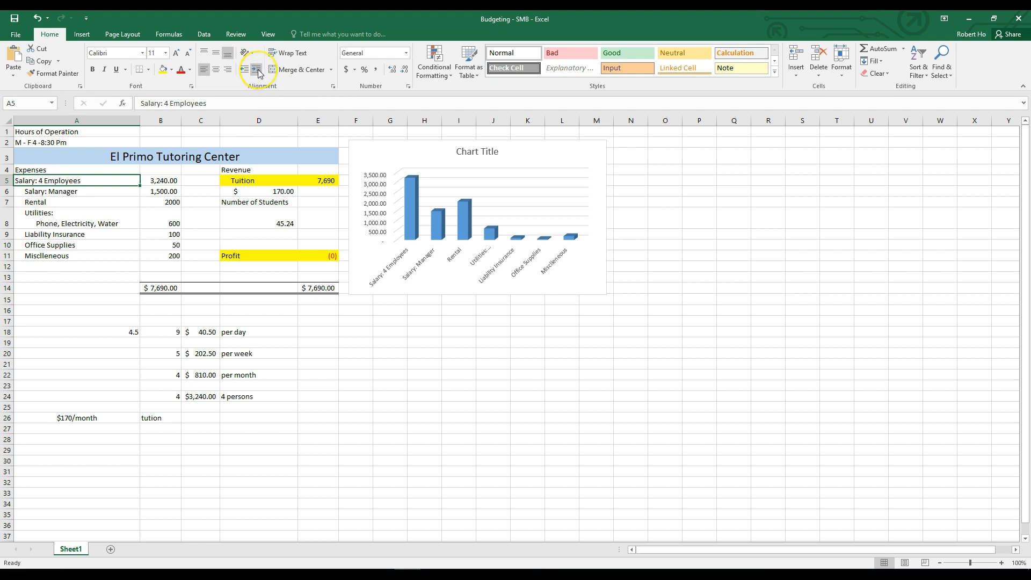
click(257, 71)
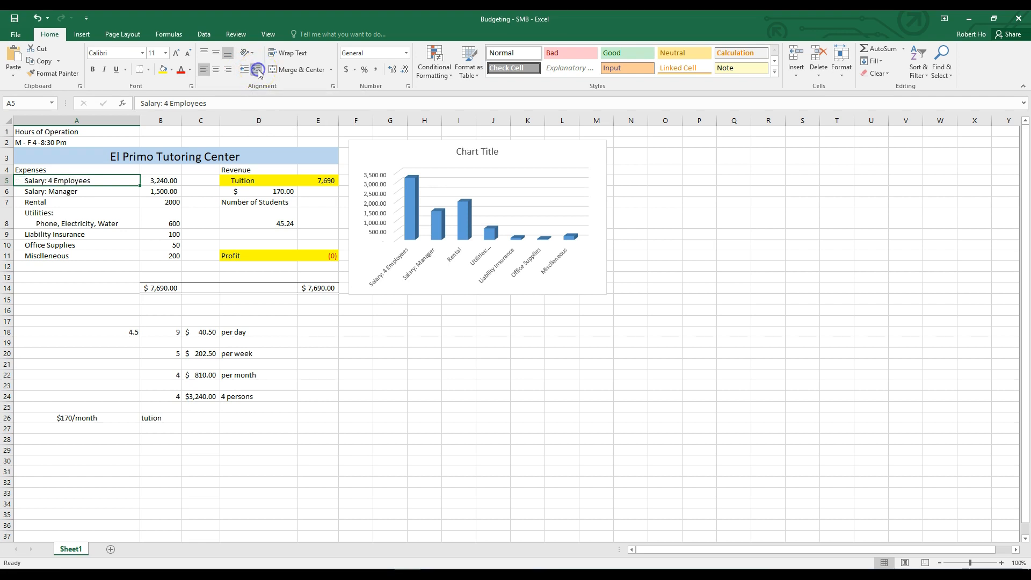
click(258, 71)
click(258, 71)
click(258, 71)
click(245, 70)
click(245, 70)
click(245, 70)
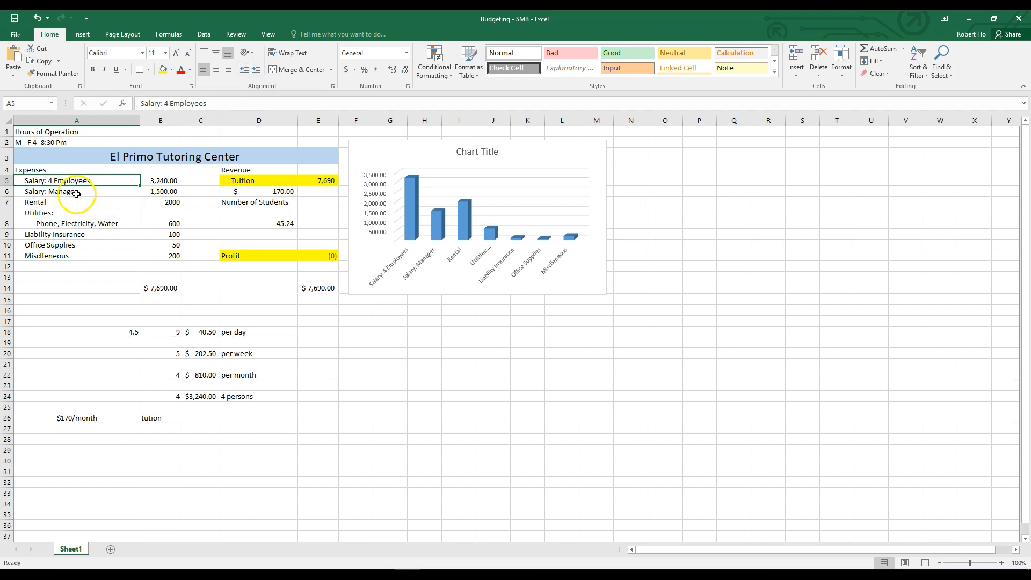
click(47, 192)
click(161, 193)
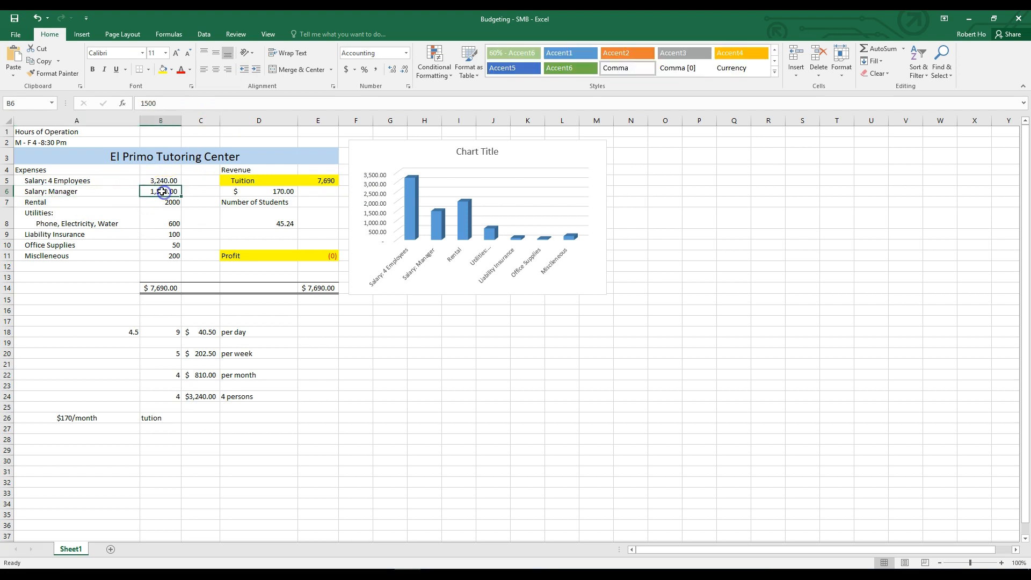
click(88, 202)
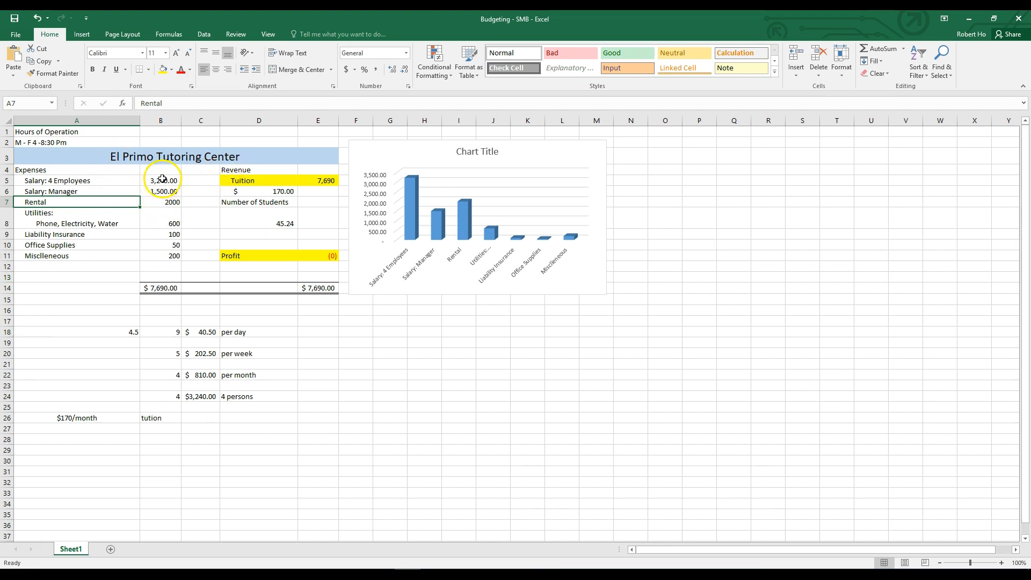
Apply the comma number style to the expense amounts in B5:B11.
drag(160, 183, 168, 255)
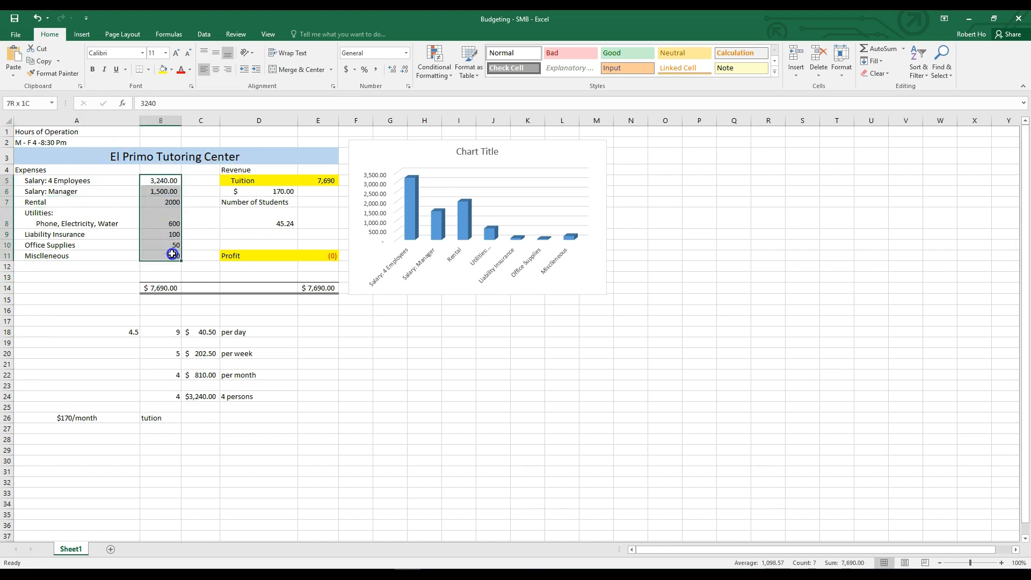
click(376, 70)
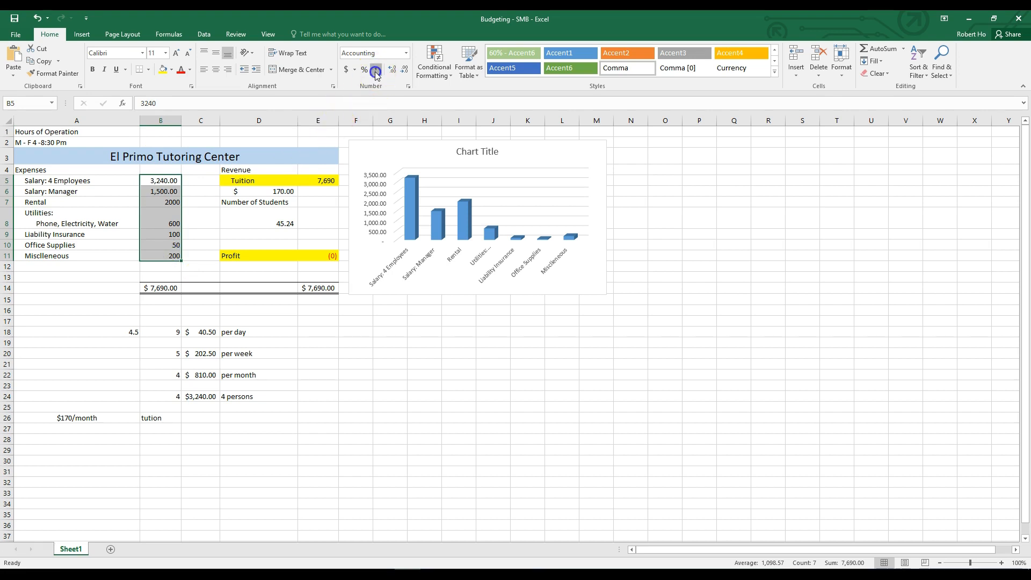
click(216, 203)
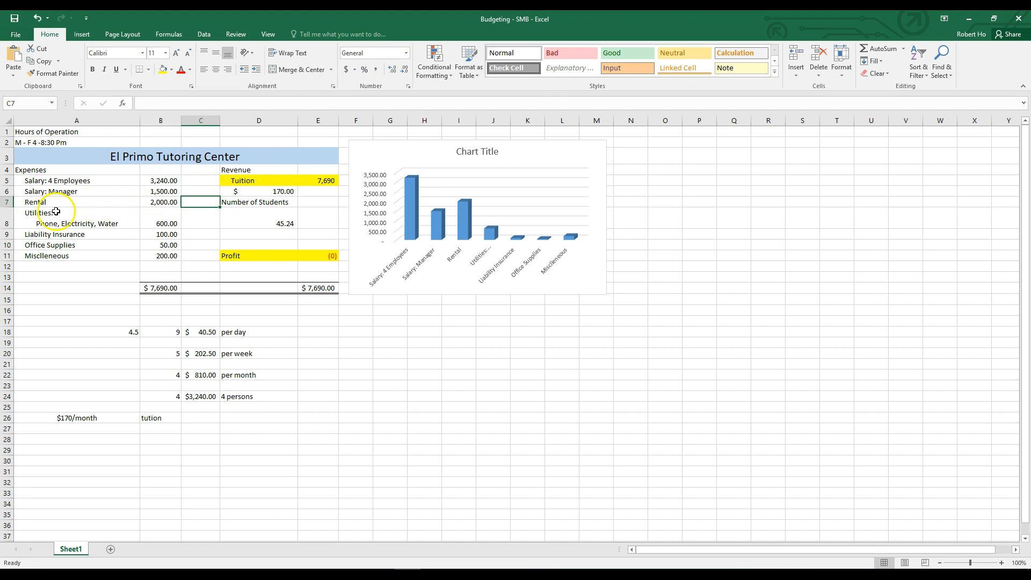
Review the expense labels and their amounts in B5:B11, from the salaries through rental, utilities, liability insurance, office supplies and miscellaneous.
drag(158, 181, 166, 257)
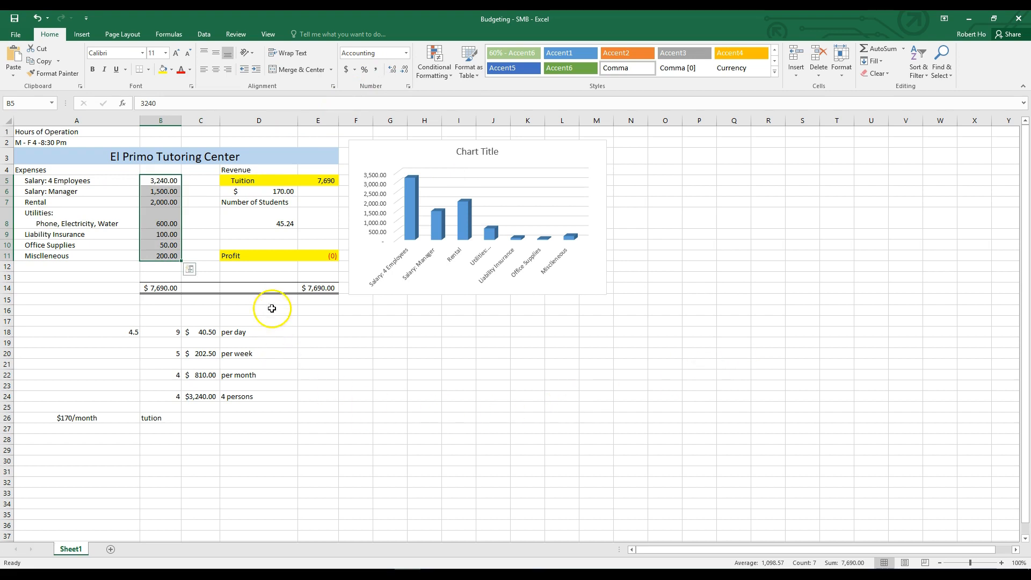
click(167, 192)
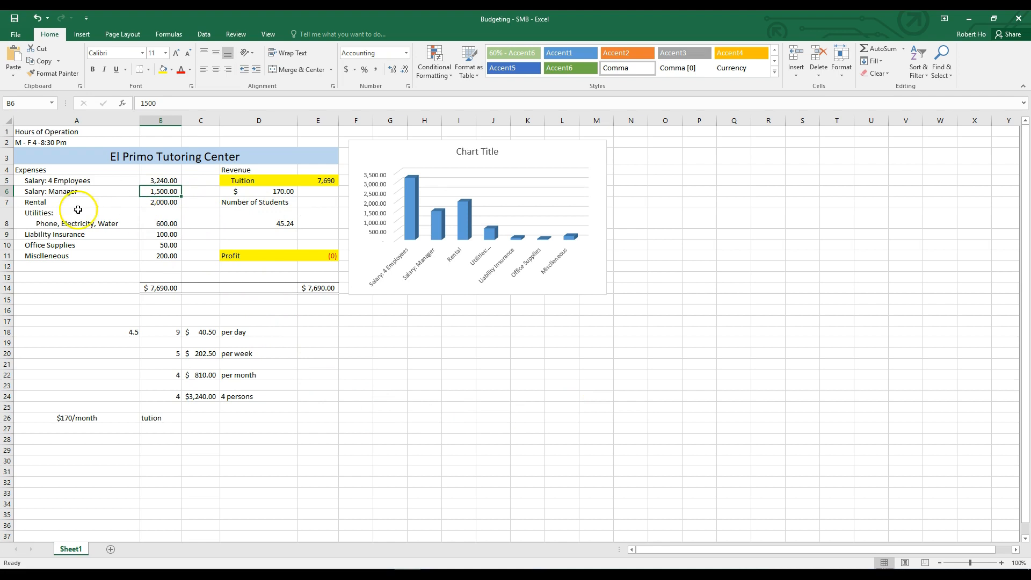
click(172, 206)
click(51, 217)
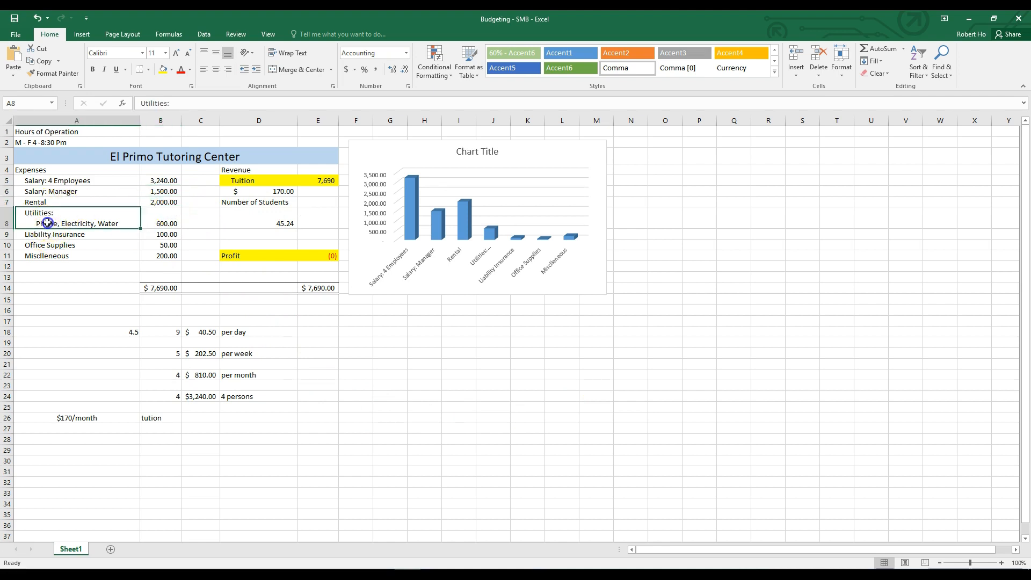
click(172, 223)
click(81, 238)
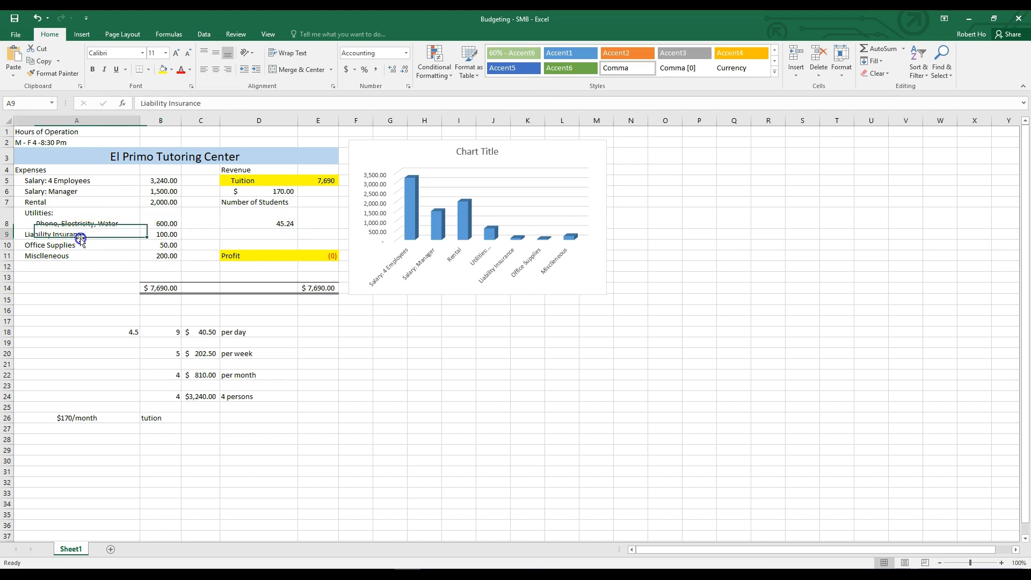
click(164, 234)
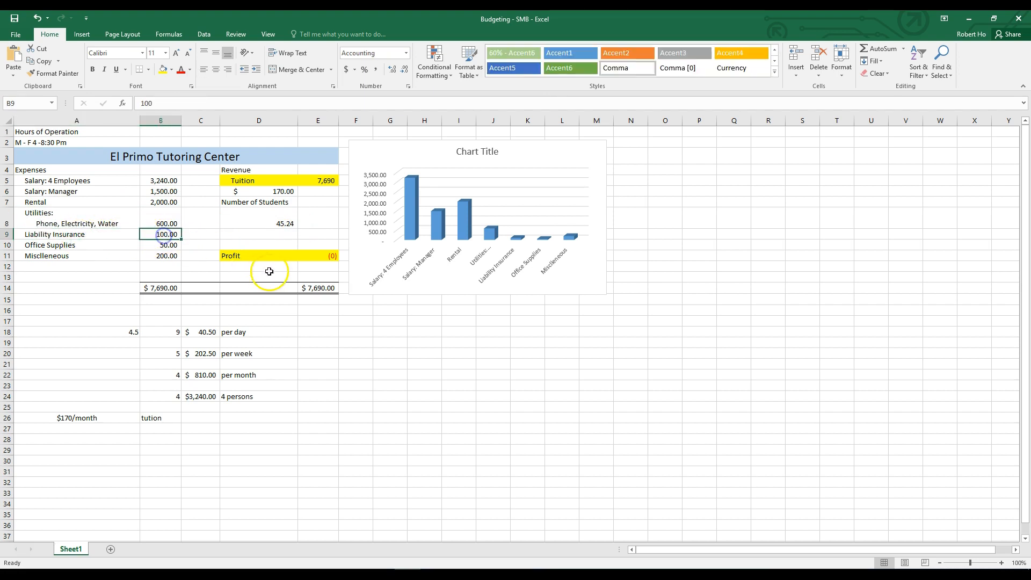
click(72, 245)
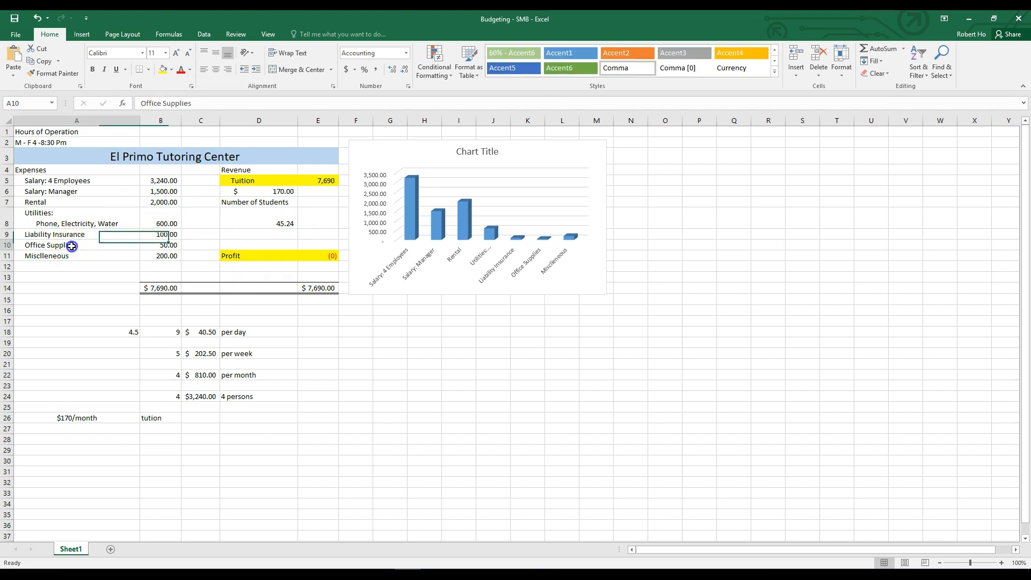
click(163, 246)
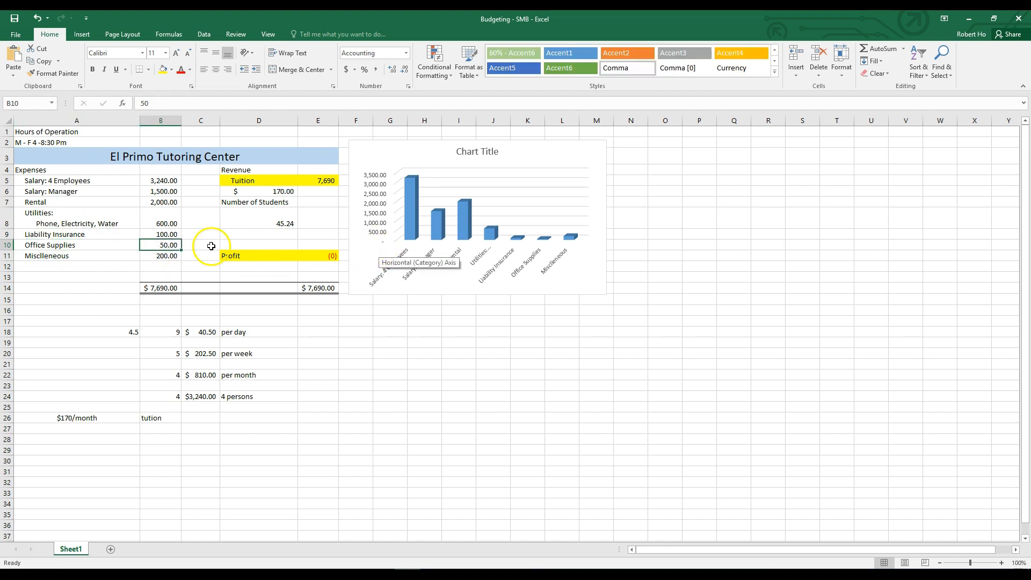
click(169, 256)
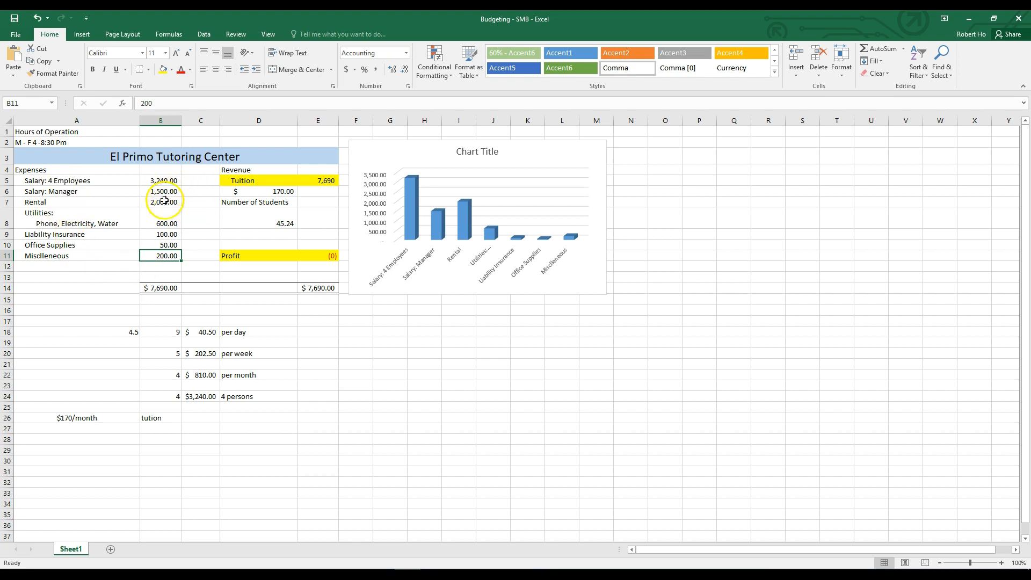
Total the expenses in B14 with AutoSum, restricting the summed range to B5:B11.
click(166, 289)
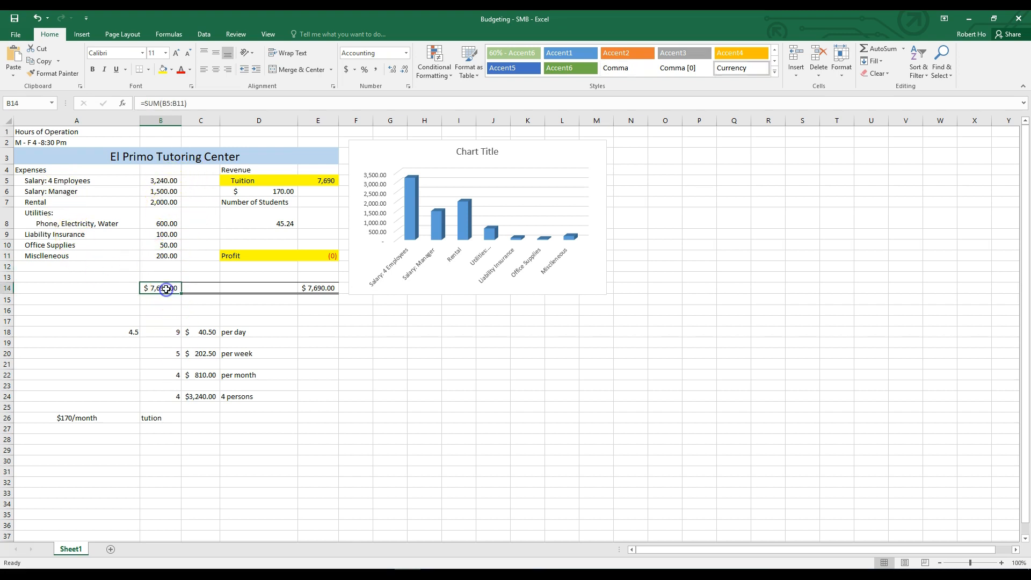
click(904, 51)
click(897, 63)
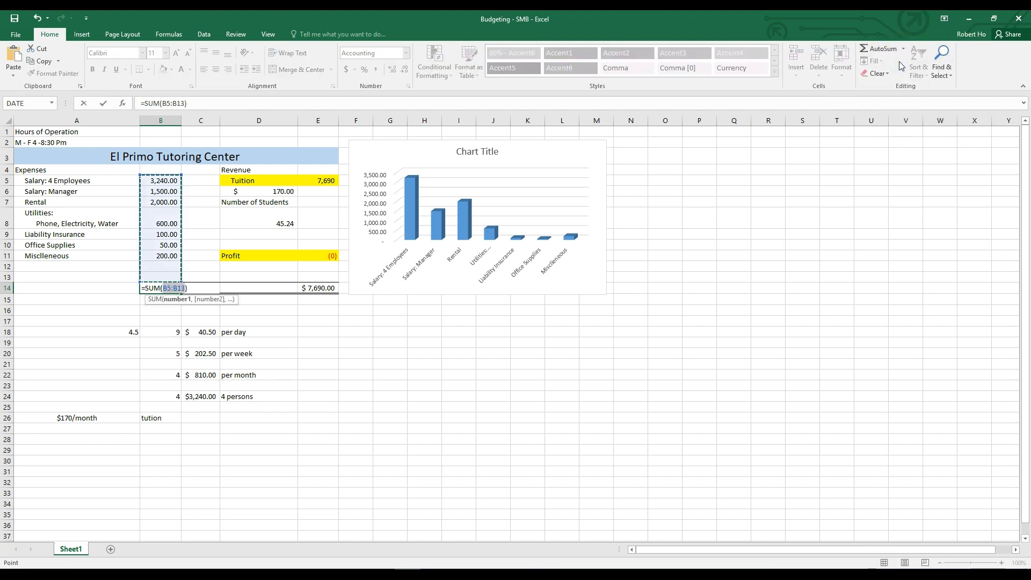
drag(169, 179, 167, 252)
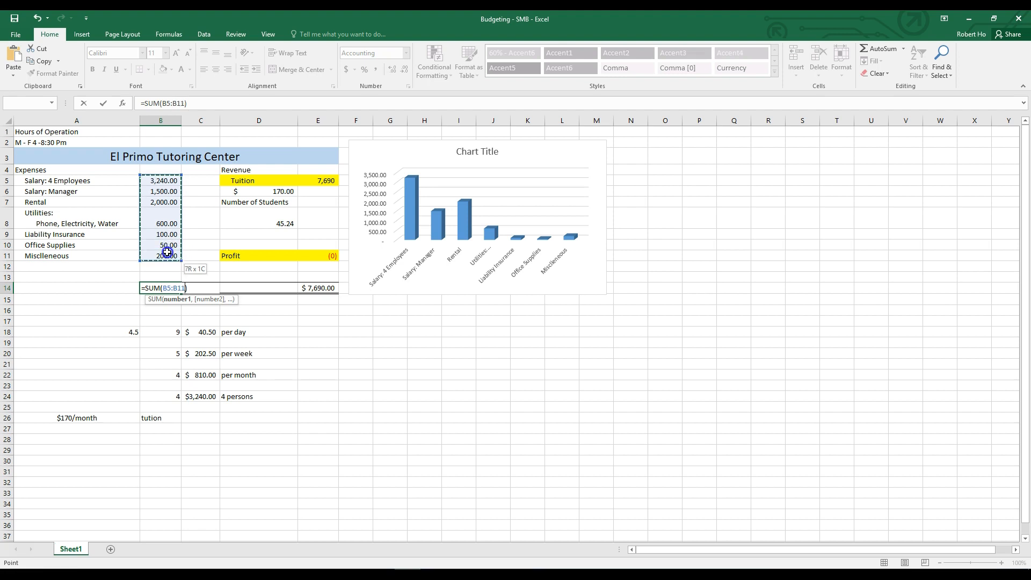
drag(167, 252, 166, 252)
key(Return)
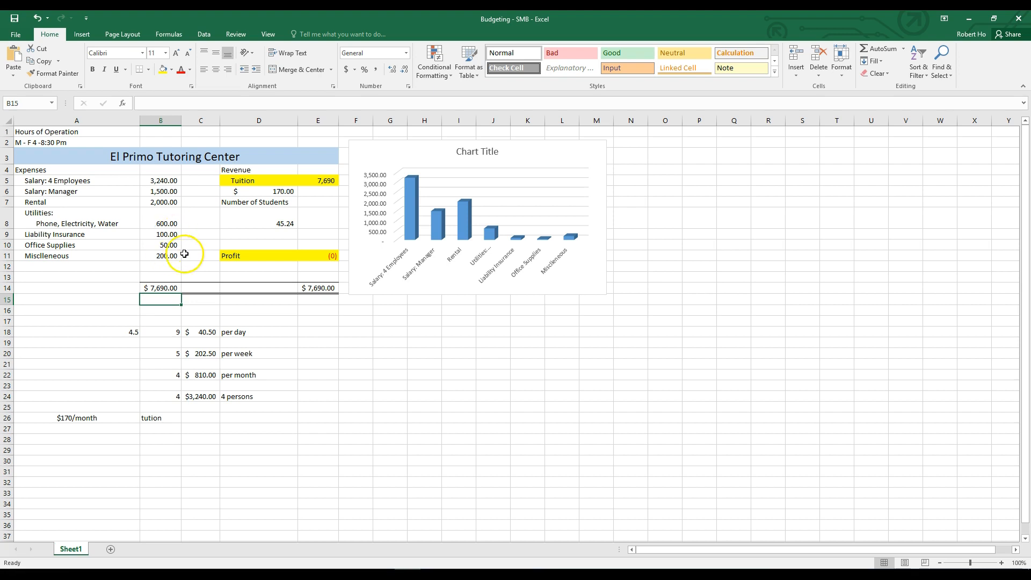
Apply the dollar accounting number format to the expense total in B14.
click(165, 288)
click(345, 70)
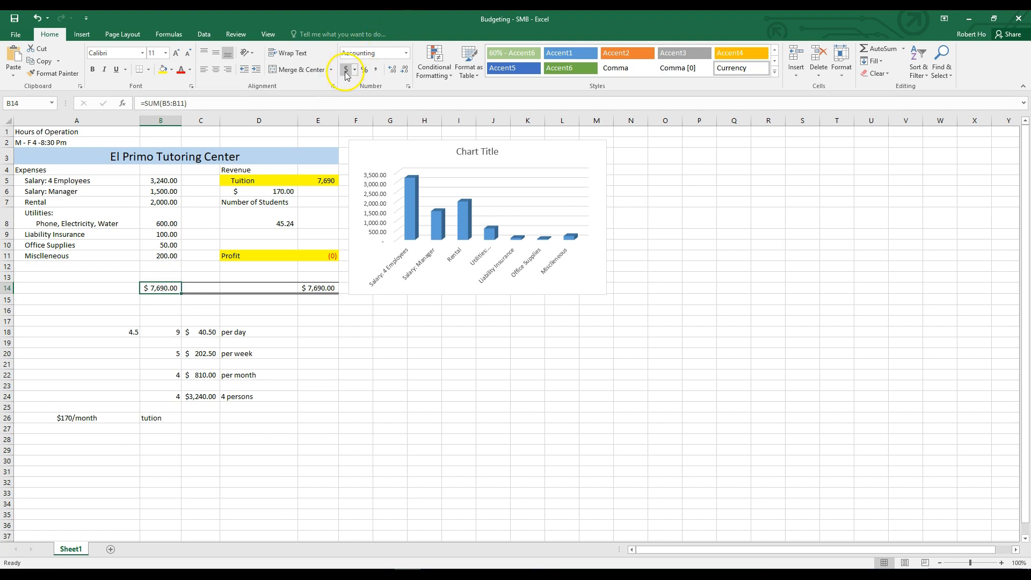
click(347, 71)
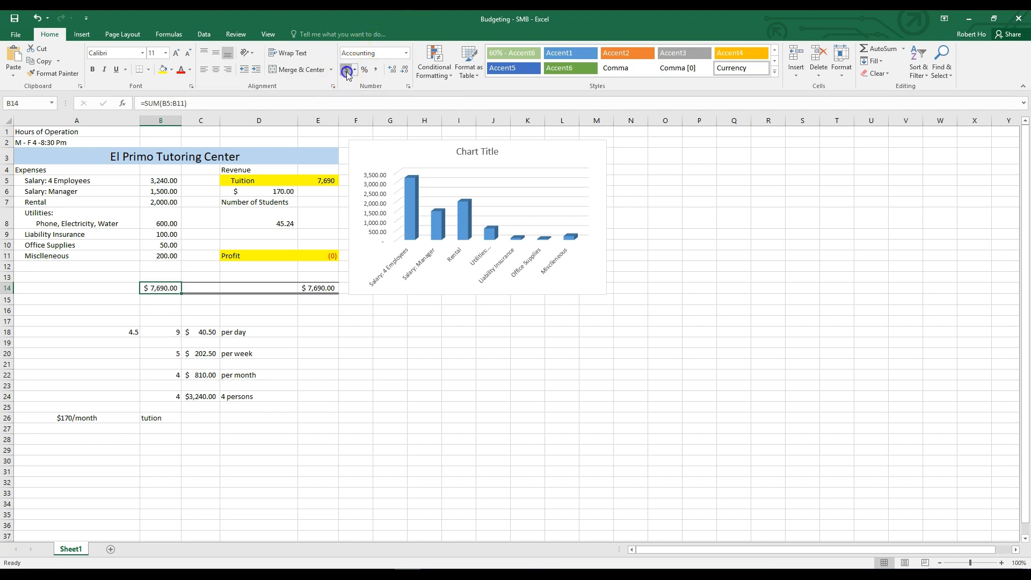
Try the comma number style on the expense total in B14, then reapply the dollar accounting format.
click(375, 70)
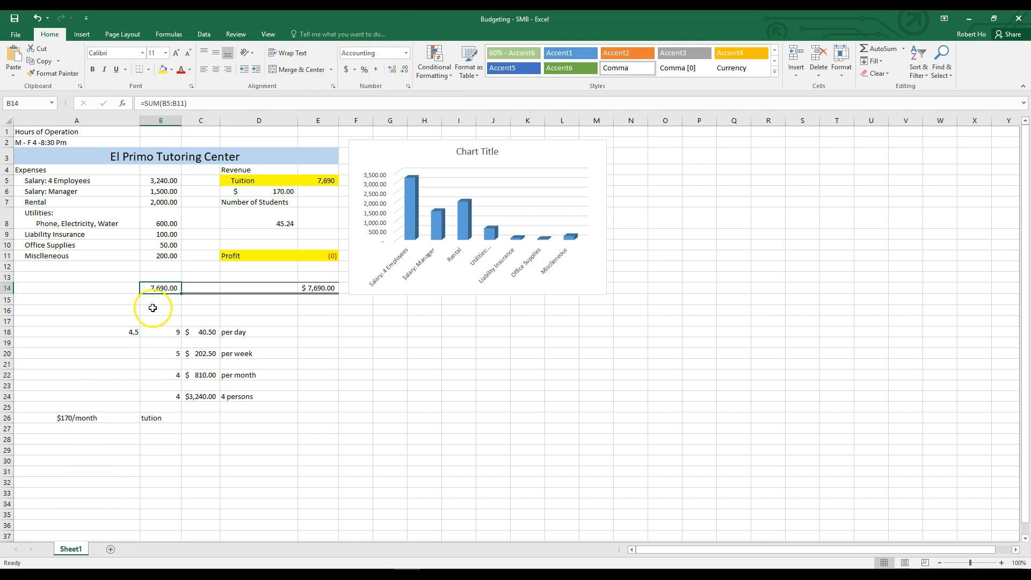
click(157, 289)
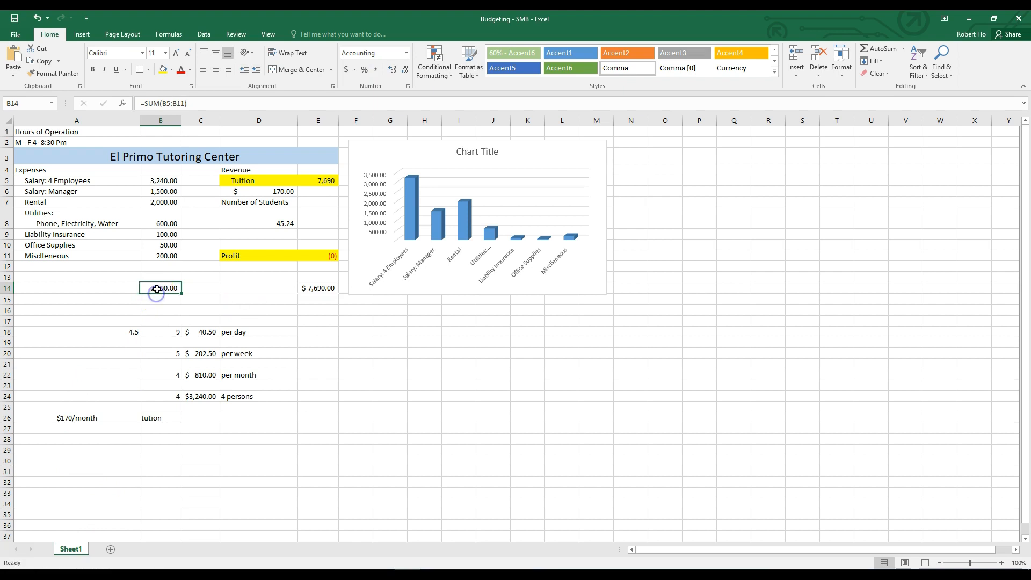
click(346, 71)
Make the totals row B14:E14 bold.
drag(162, 288, 309, 287)
click(92, 69)
click(279, 384)
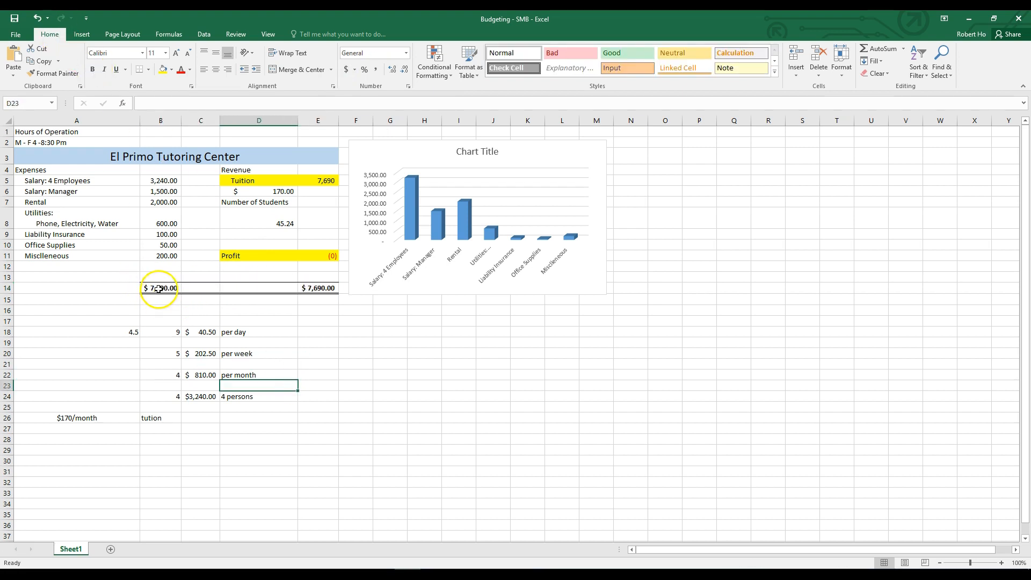
drag(158, 289, 313, 288)
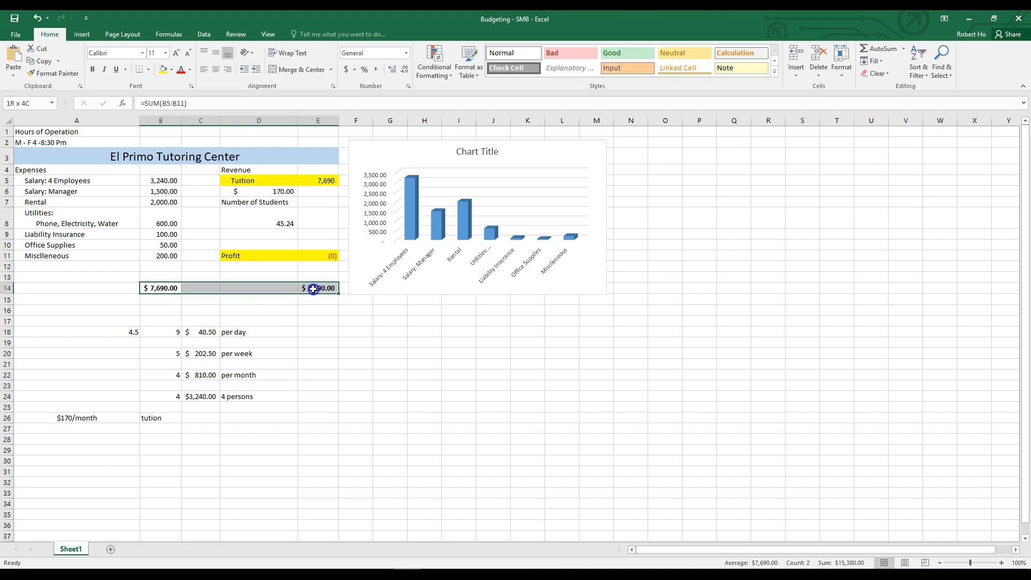
click(93, 70)
click(381, 410)
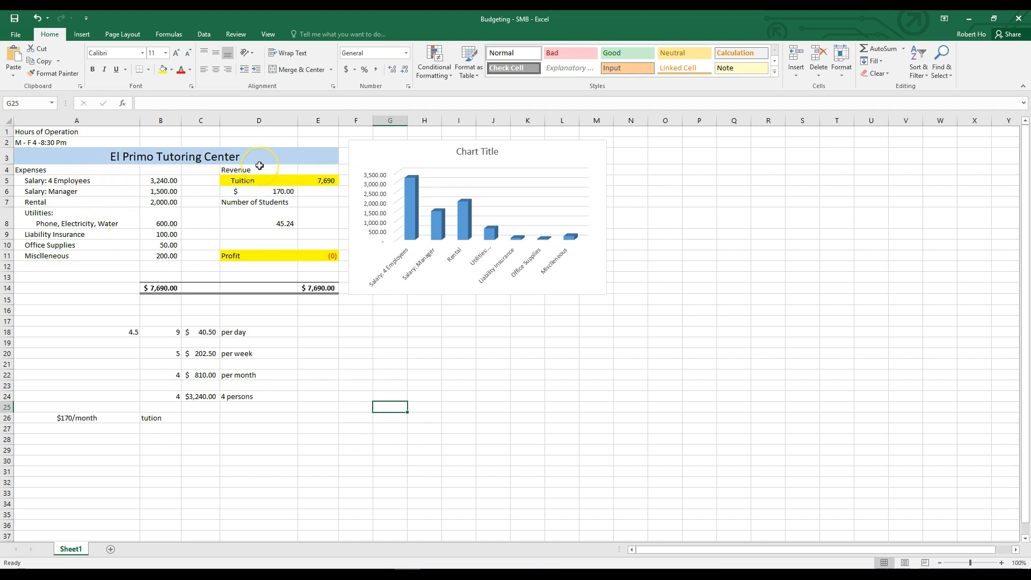
Examine the revenue entries in D5:D8 and the formulas for tuition in E5, profit in E11 and the totals in B14 and E14.
click(288, 182)
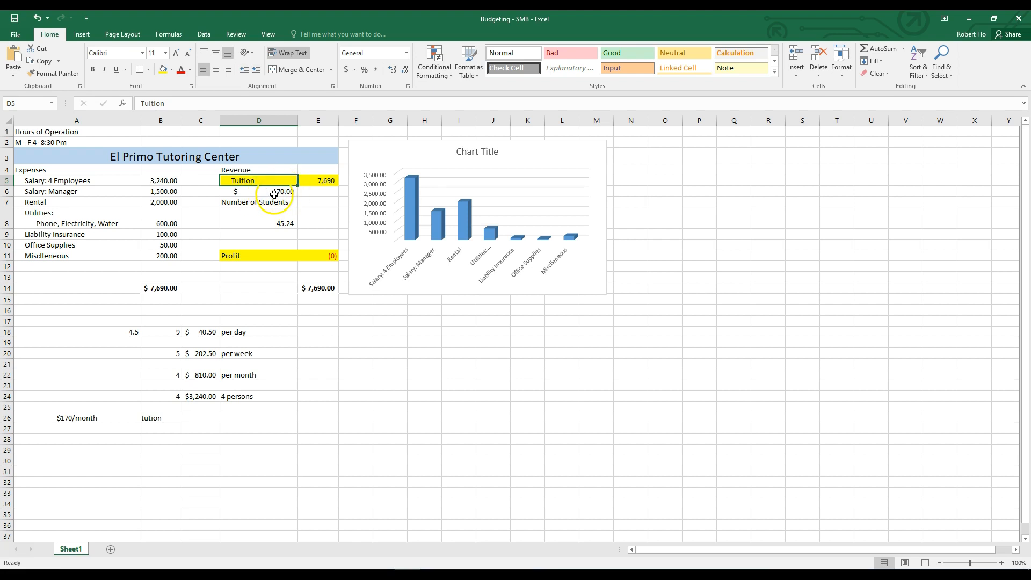
click(275, 195)
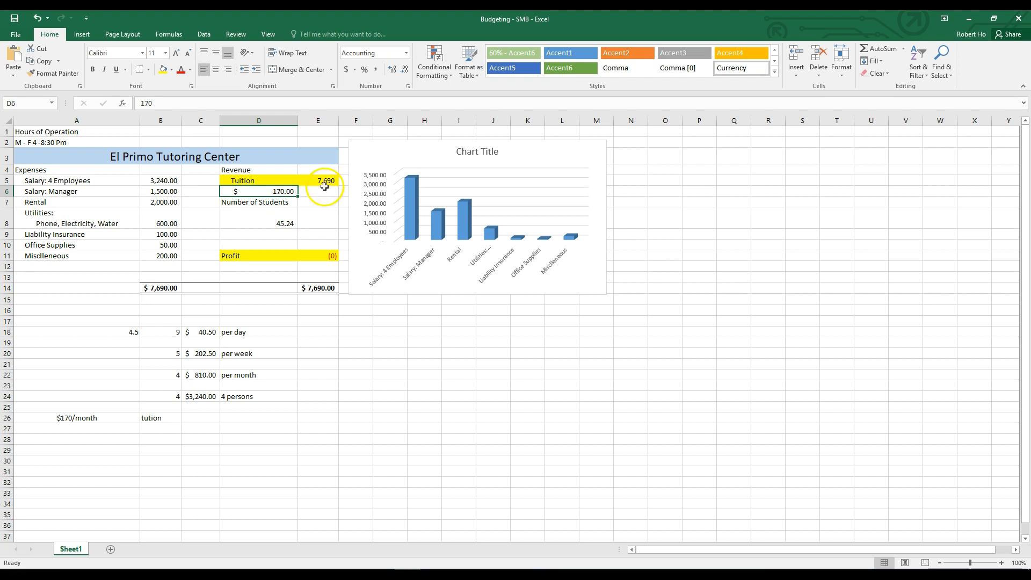
click(274, 224)
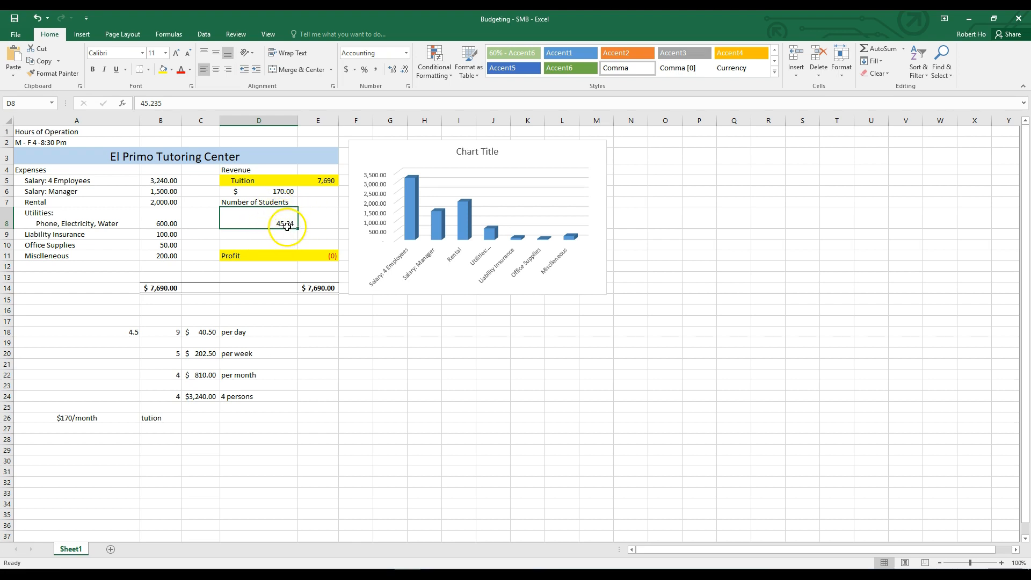
click(330, 182)
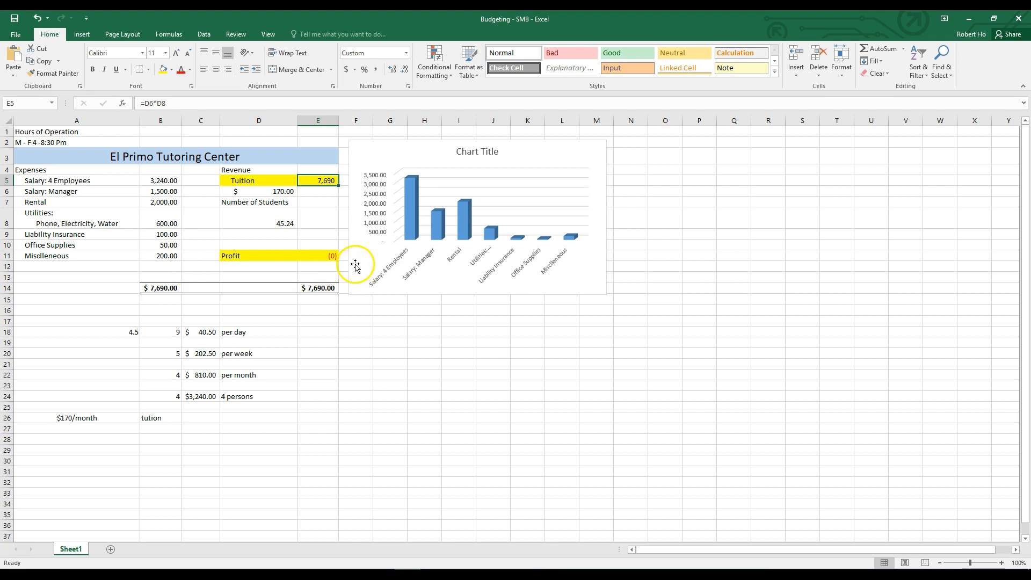
click(326, 256)
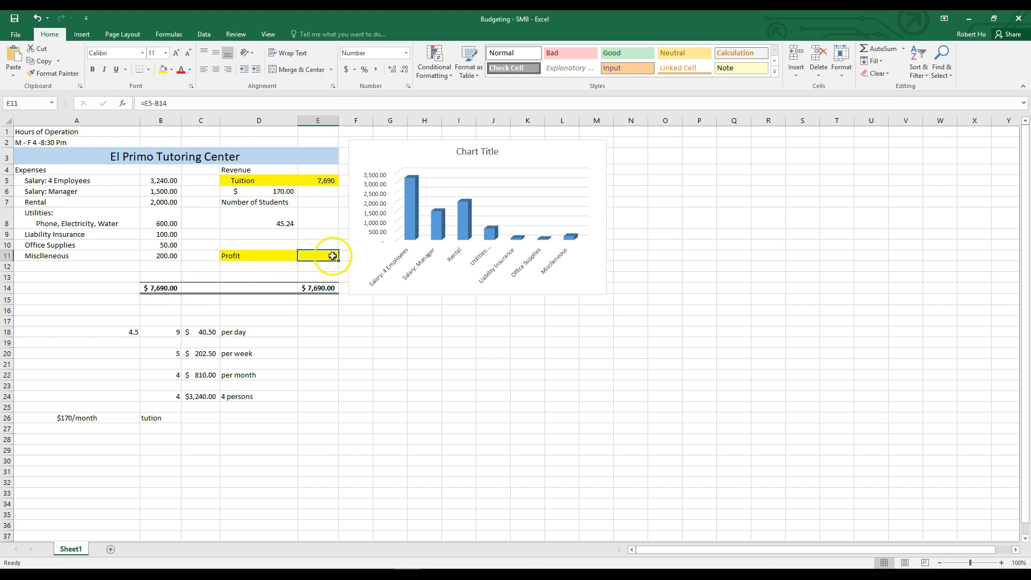
click(323, 290)
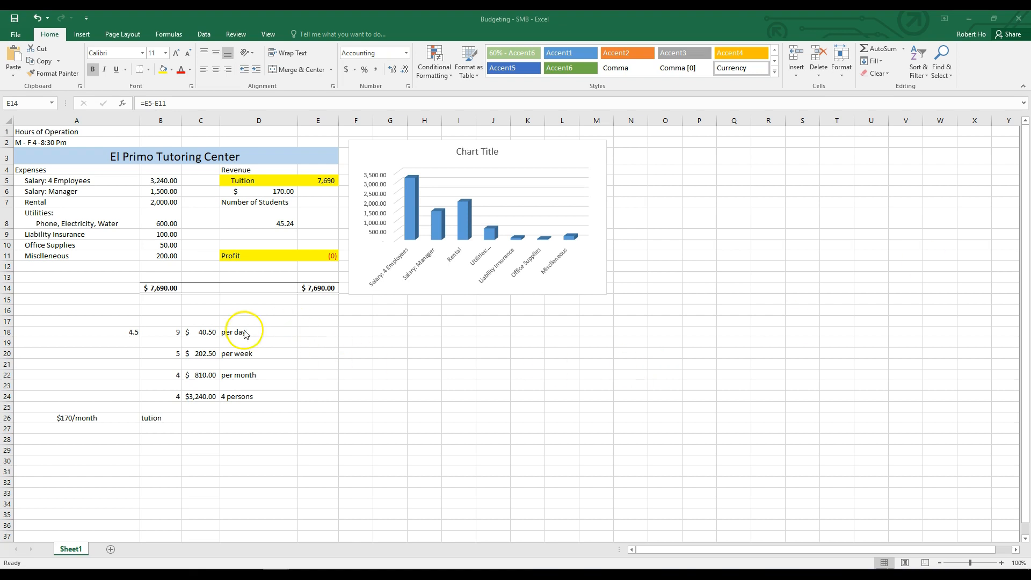
click(154, 284)
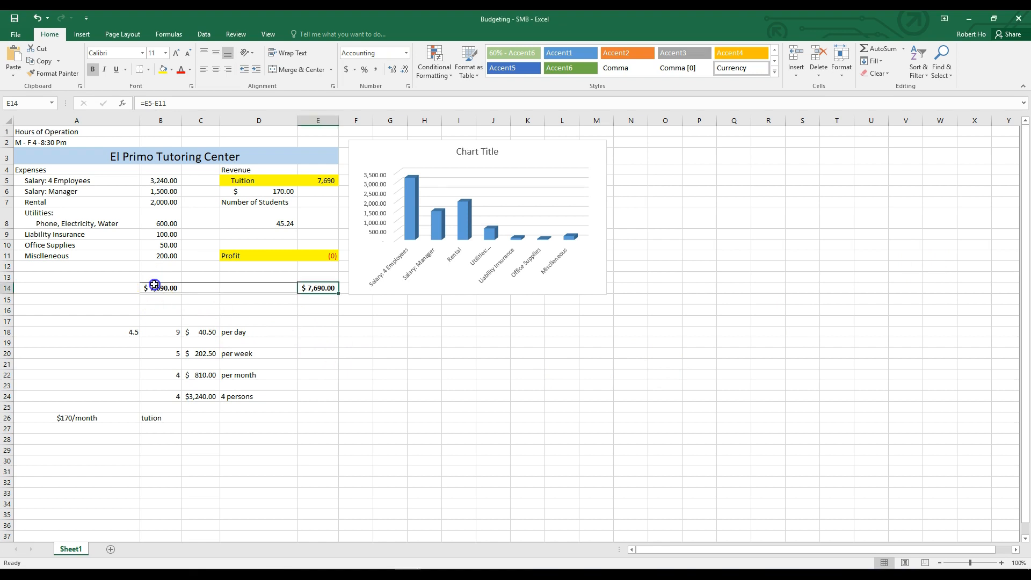
click(155, 286)
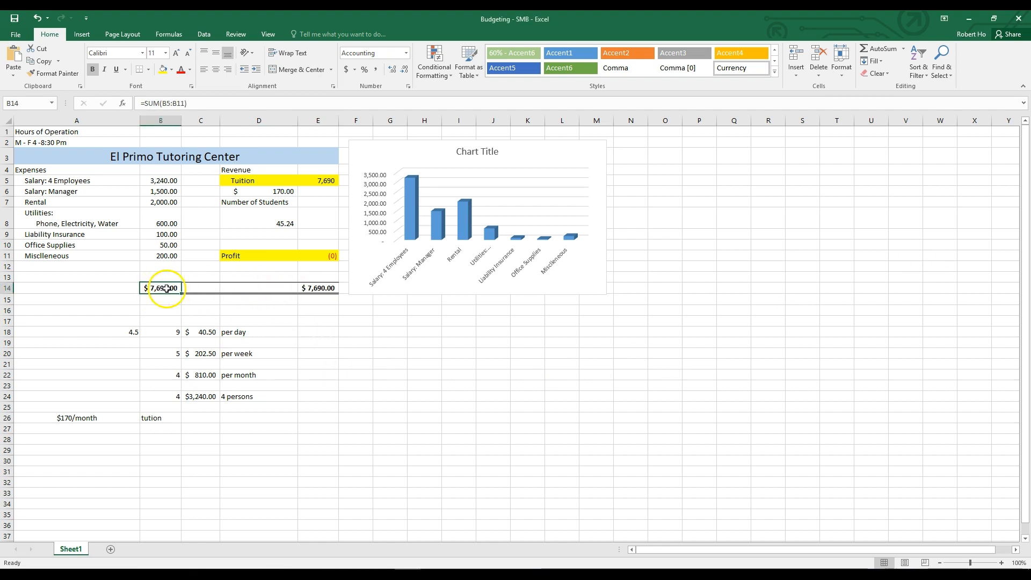
click(325, 289)
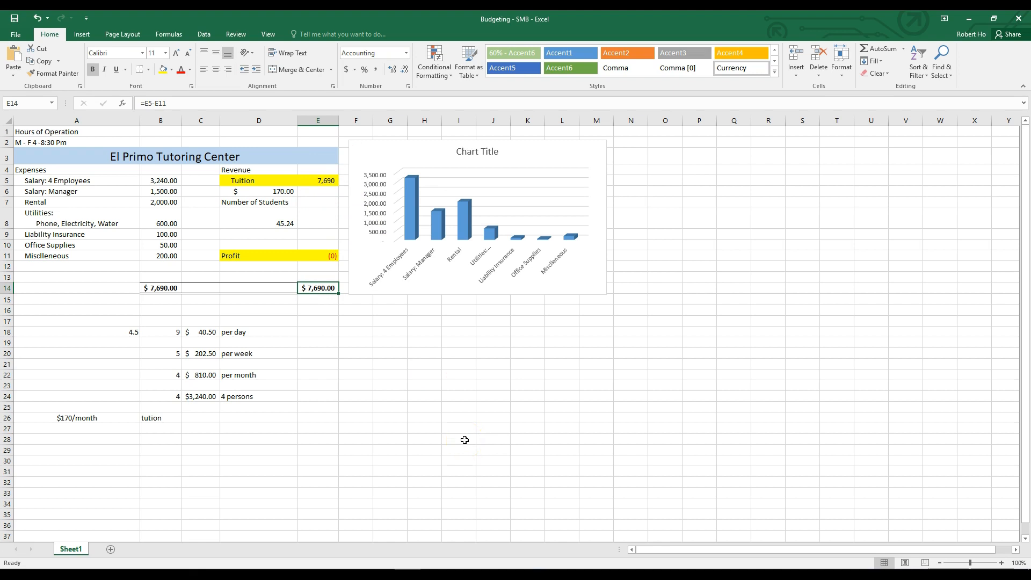
click(324, 256)
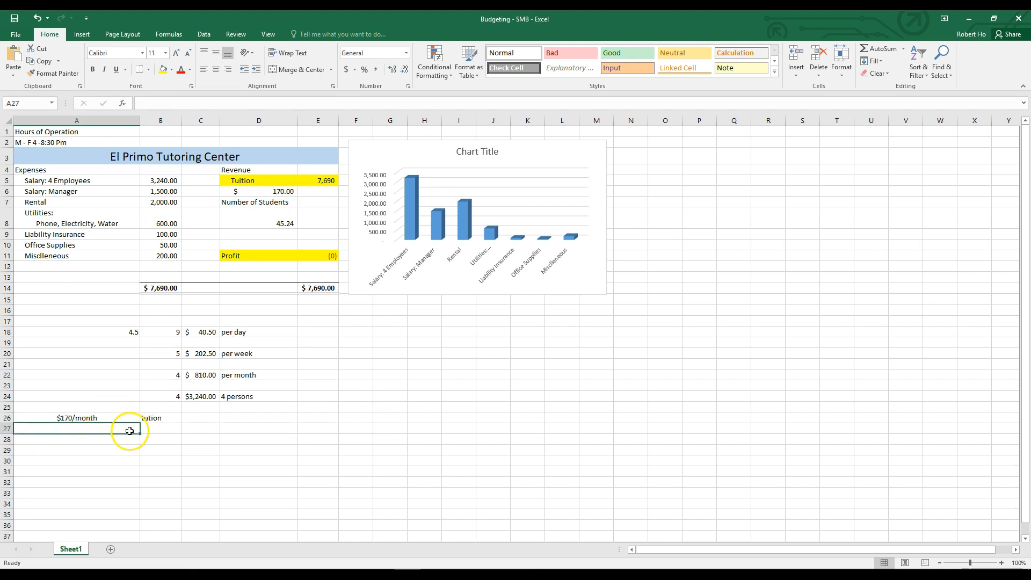
Enter the note "twice a week - 1 hour each visit" in A27, under the monthly tuition rate.
text(twice a)
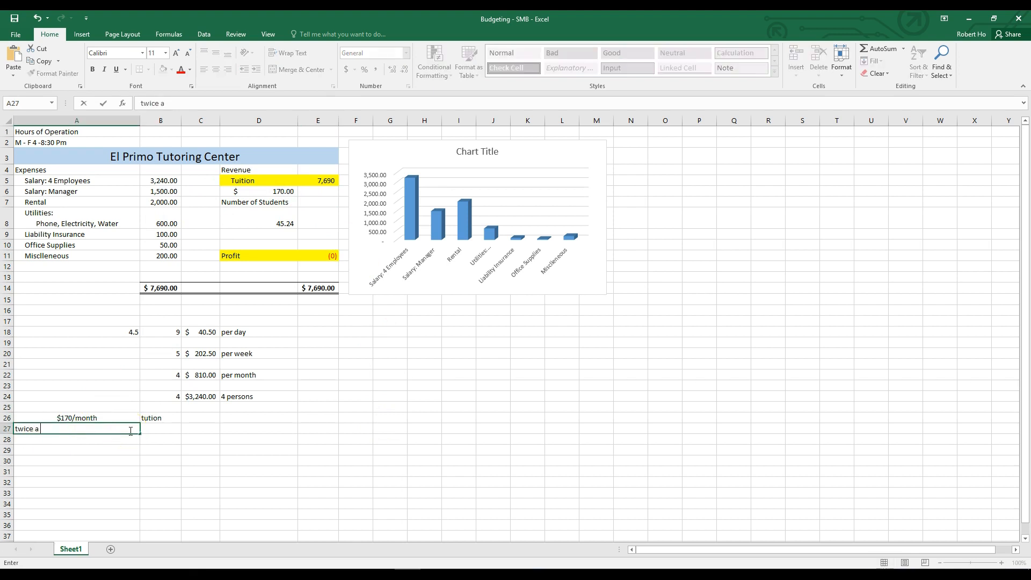
text( week - 2)
text(  hou)
key(BackSpace)
key(BackSpace)
key(BackSpace)
key(BackSpace)
text(hour each visit)
key(Return)
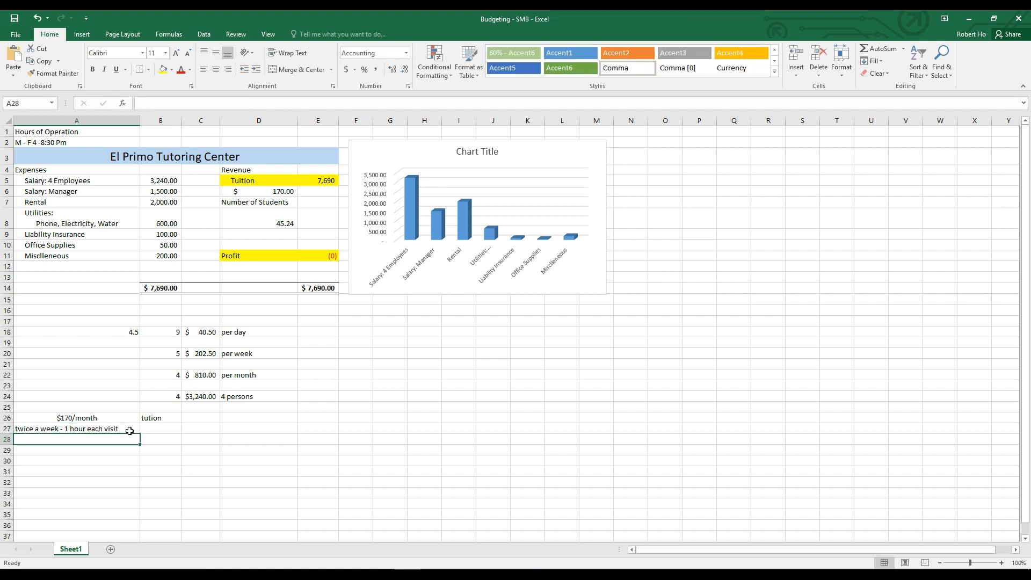
Center the visit schedule note in A27.
click(283, 458)
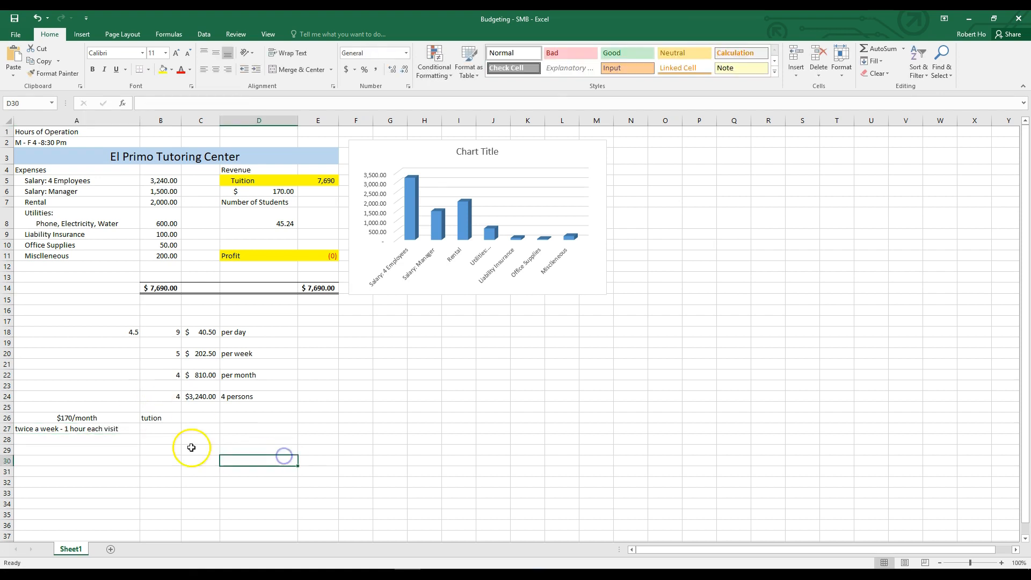
click(92, 430)
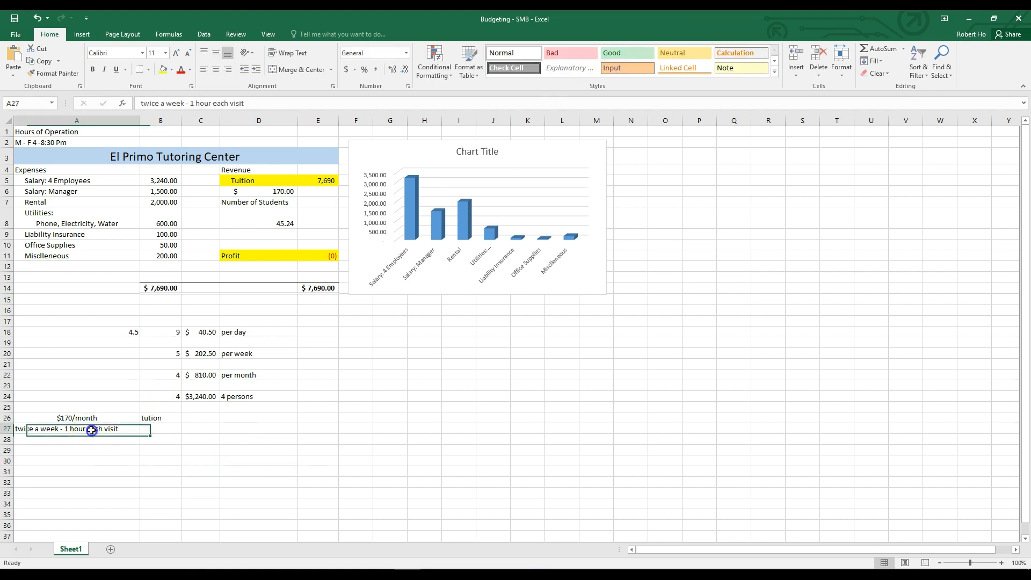
click(272, 70)
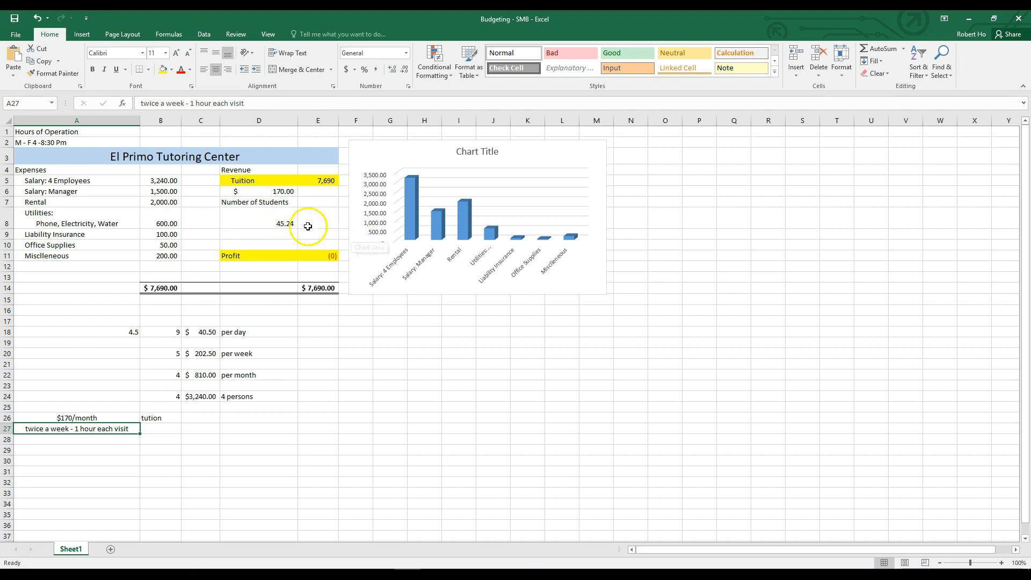
Try 50 and then 60 as the number of students in D8 to test the effect on tuition and profit.
click(273, 223)
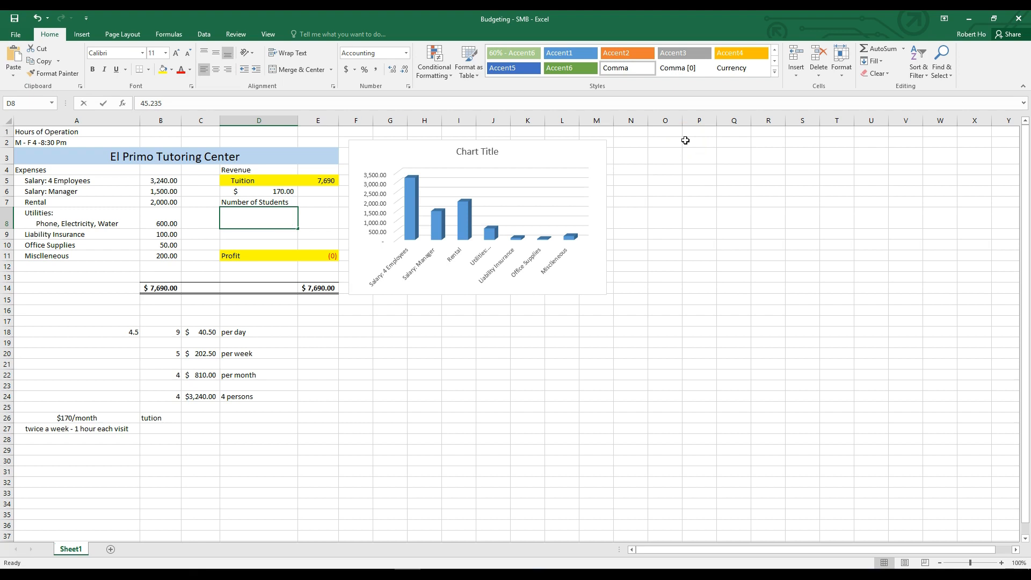
text(5)
key(Return)
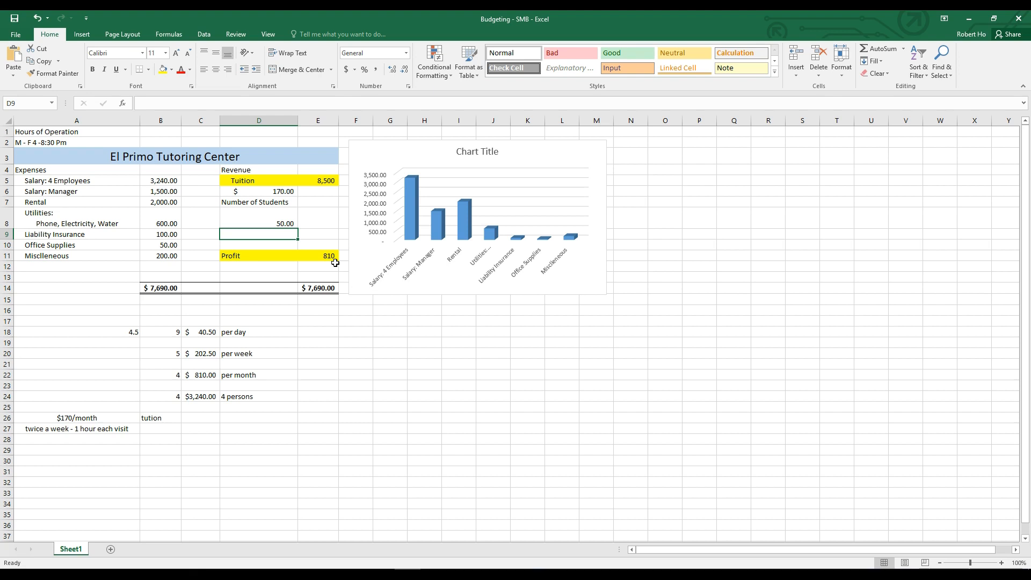
click(281, 224)
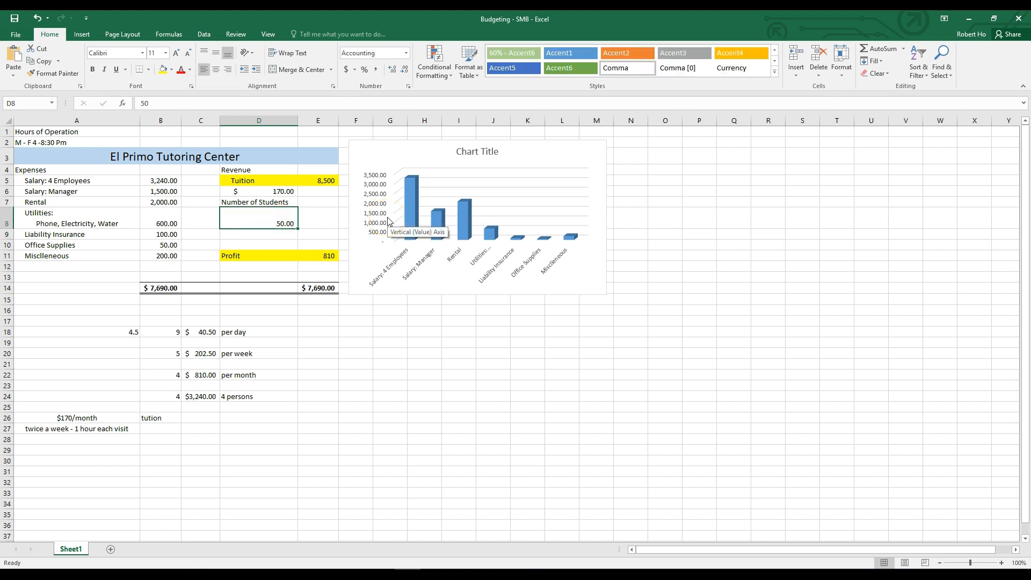
text(60)
key(Return)
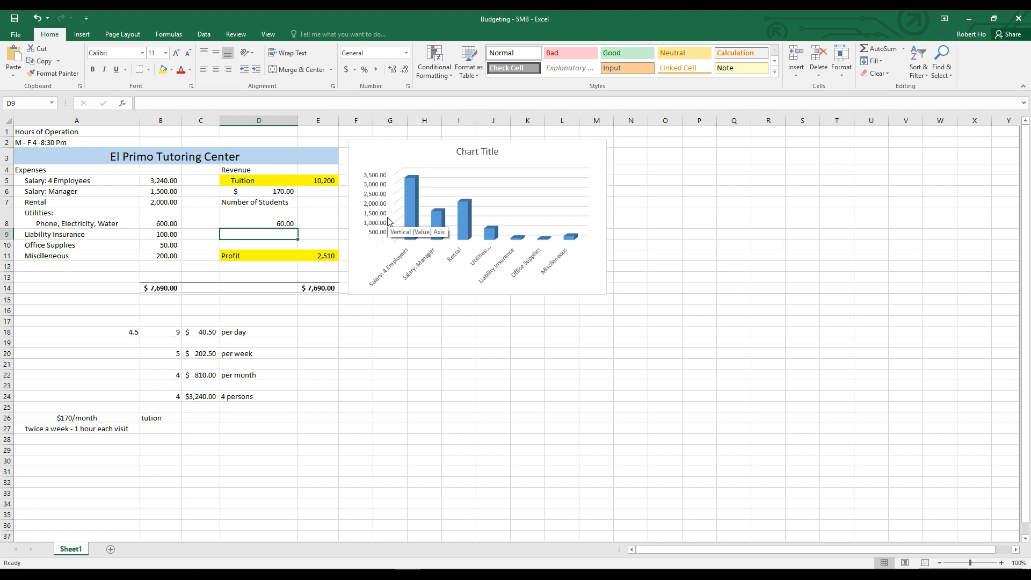
Set the number of students in D8 to the break-even figure of 45.24.
key(Up)
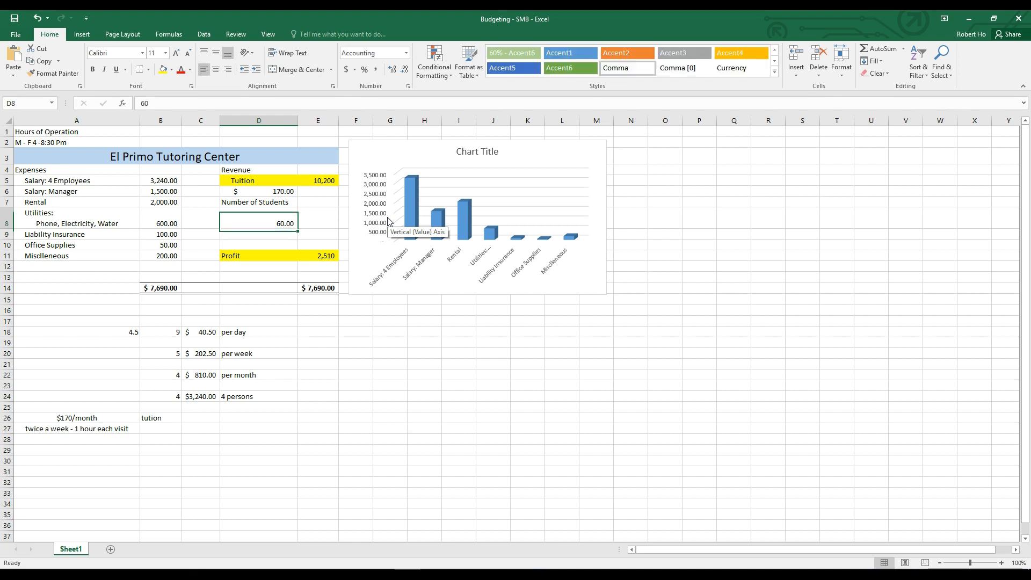
text(45.24)
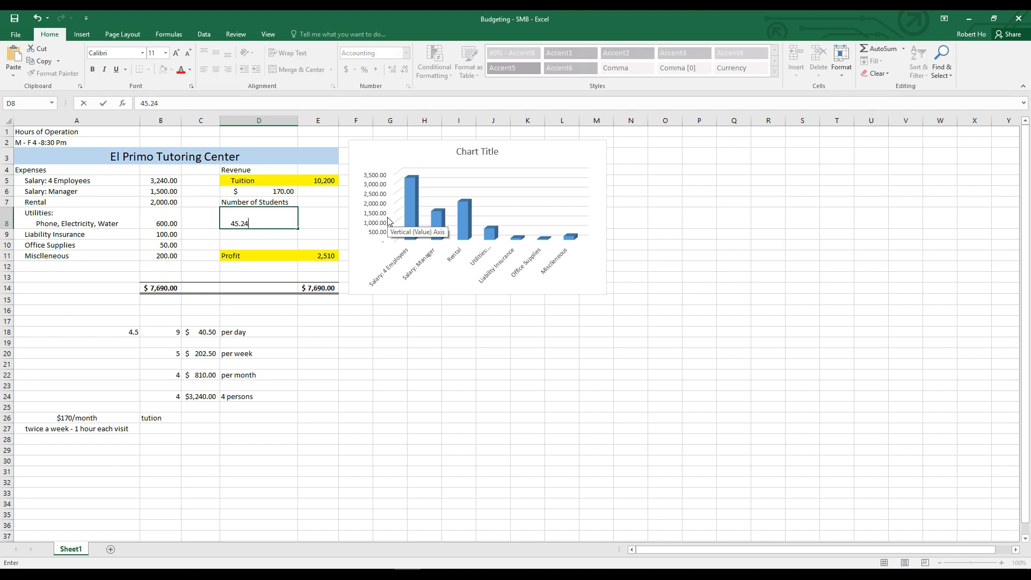
key(Return)
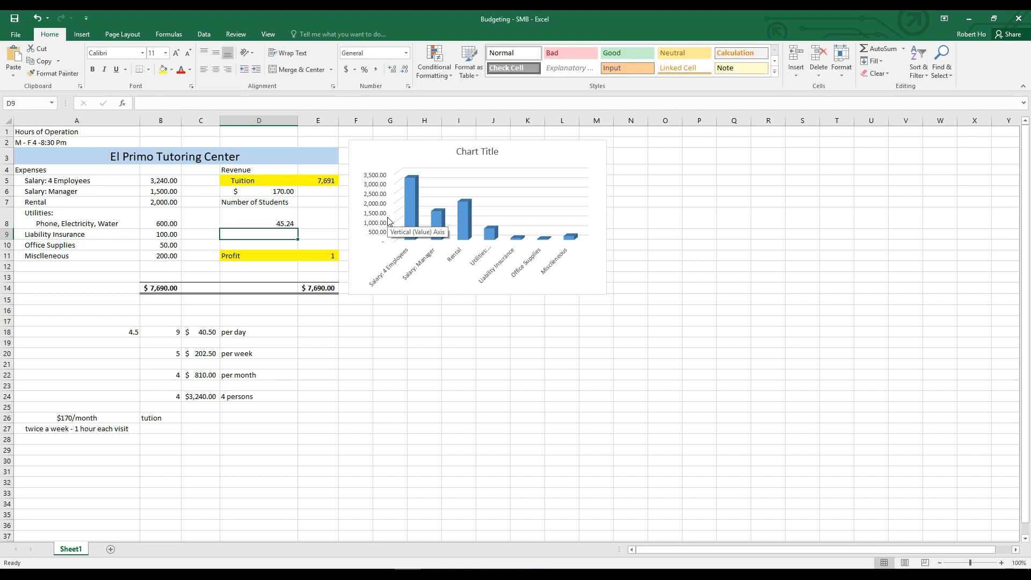
Set the number of students in D8 to 30 and check the tuition formula in E5.
key(Up)
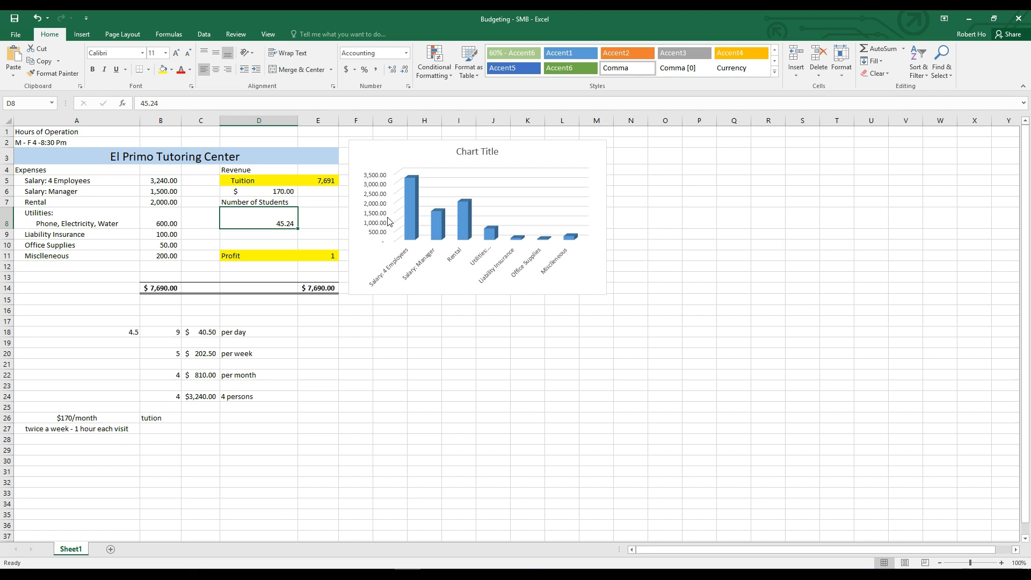
text(30)
key(Return)
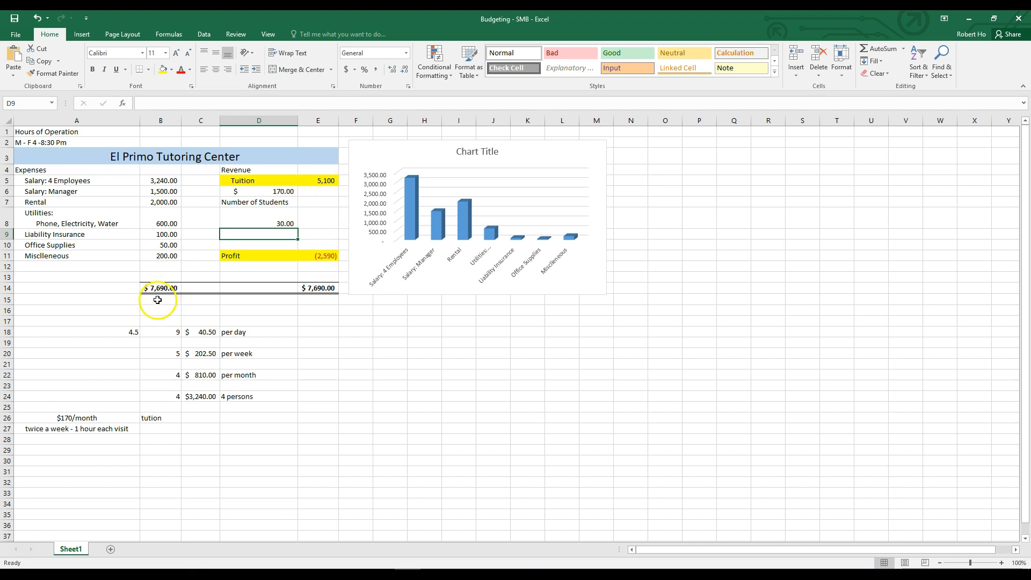
click(328, 182)
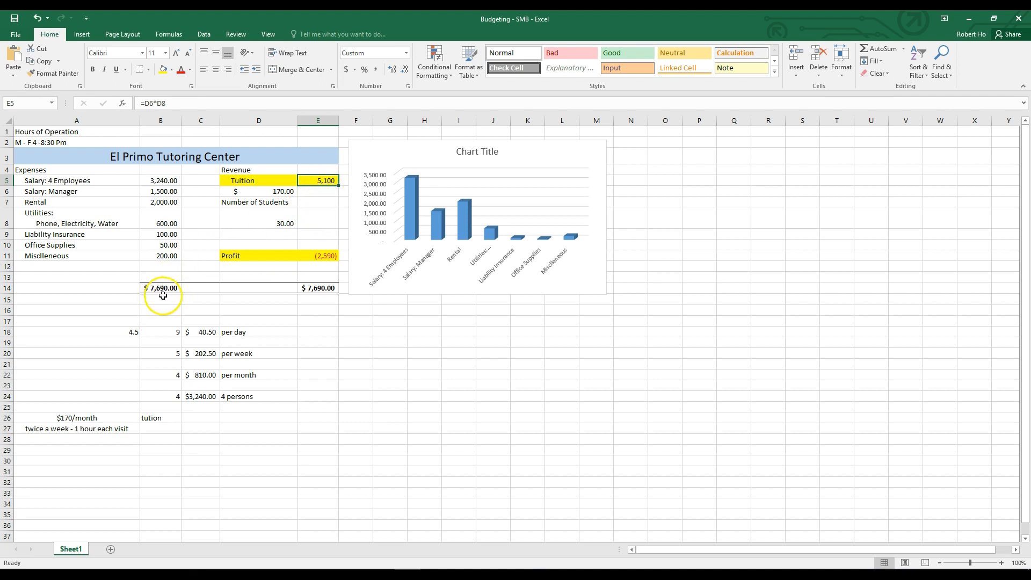
Format the profit cell E11 as a number with thousands separators, zero decimals and negatives in red parentheses.
click(322, 259)
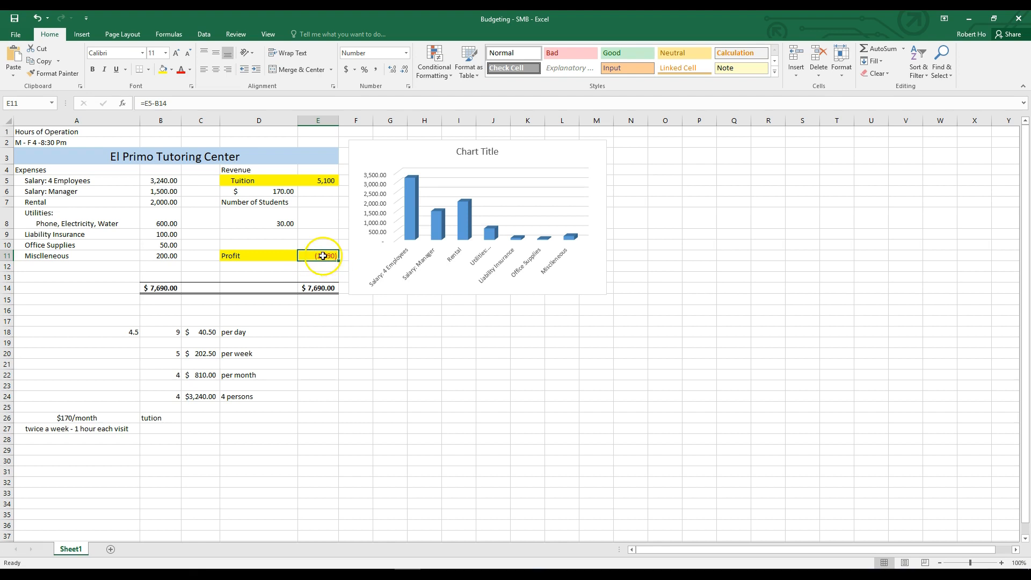
right_click(322, 257)
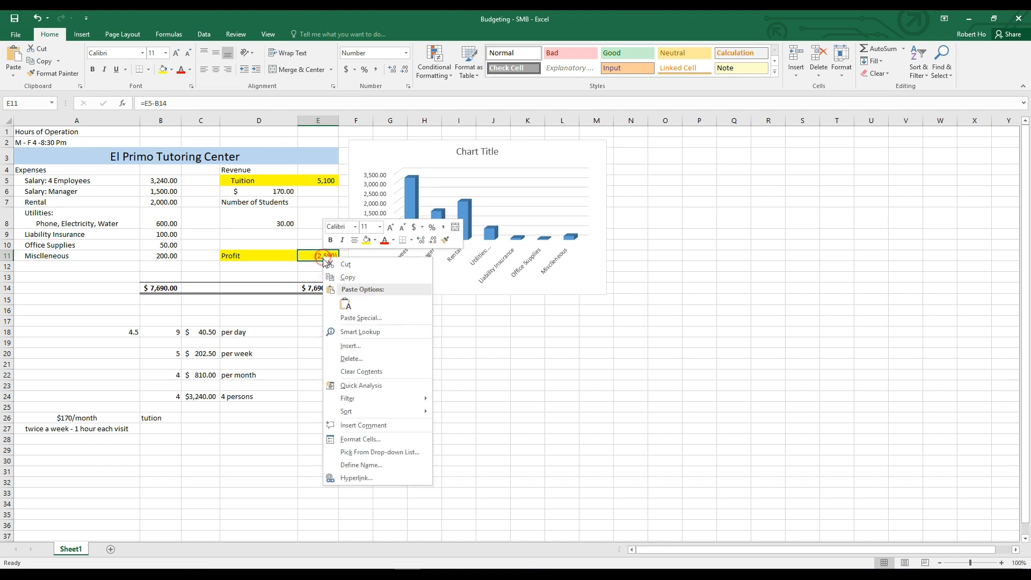
click(372, 438)
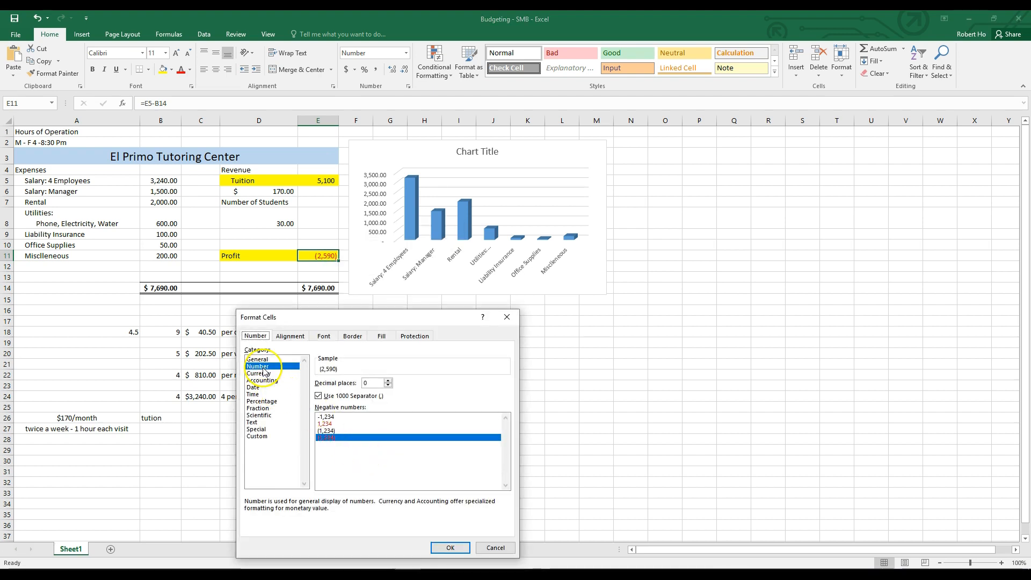
click(333, 423)
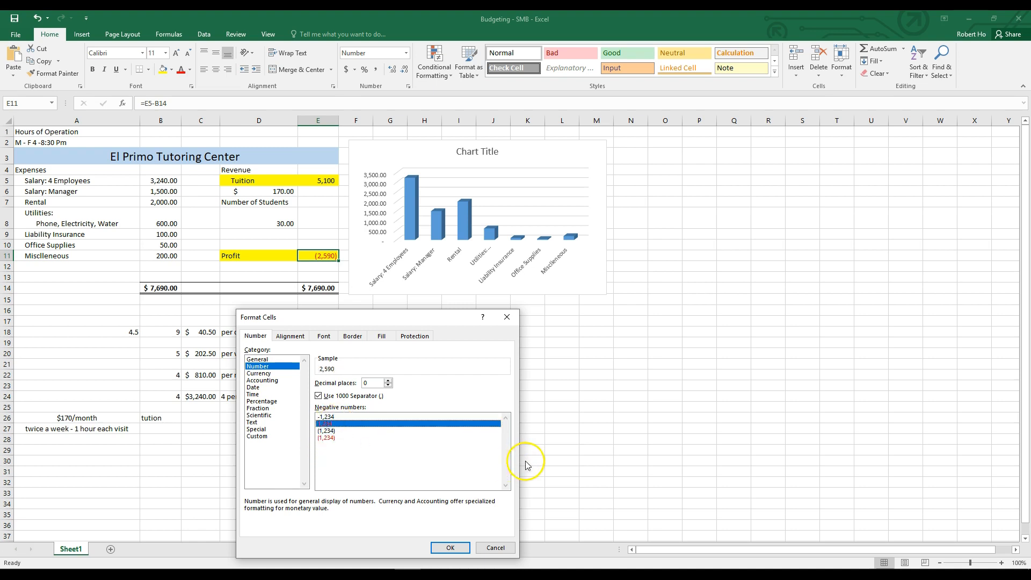
click(333, 438)
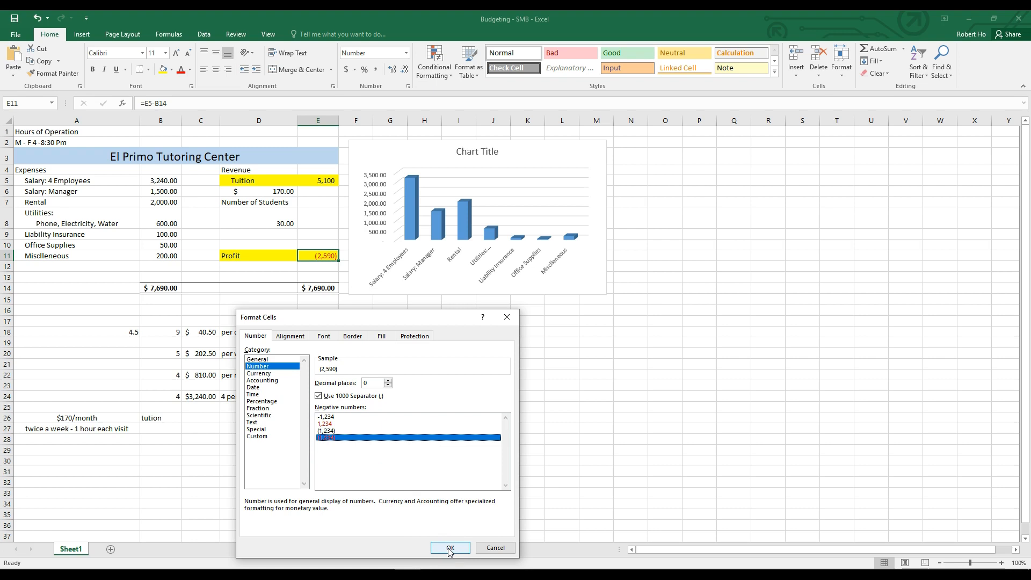
click(450, 547)
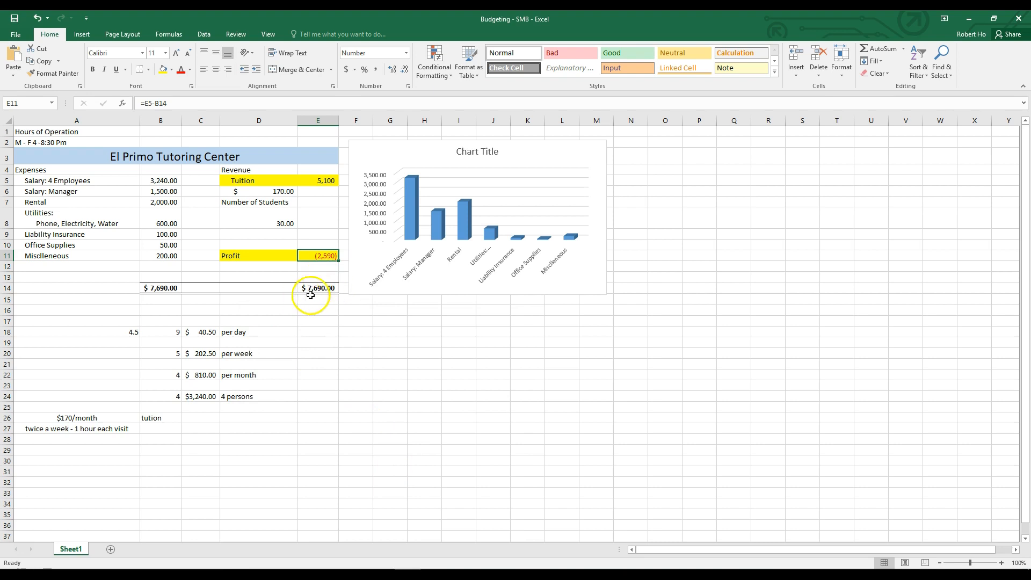
Review the number format category and negative number option applied to the profit cell E11.
right_click(321, 254)
click(407, 440)
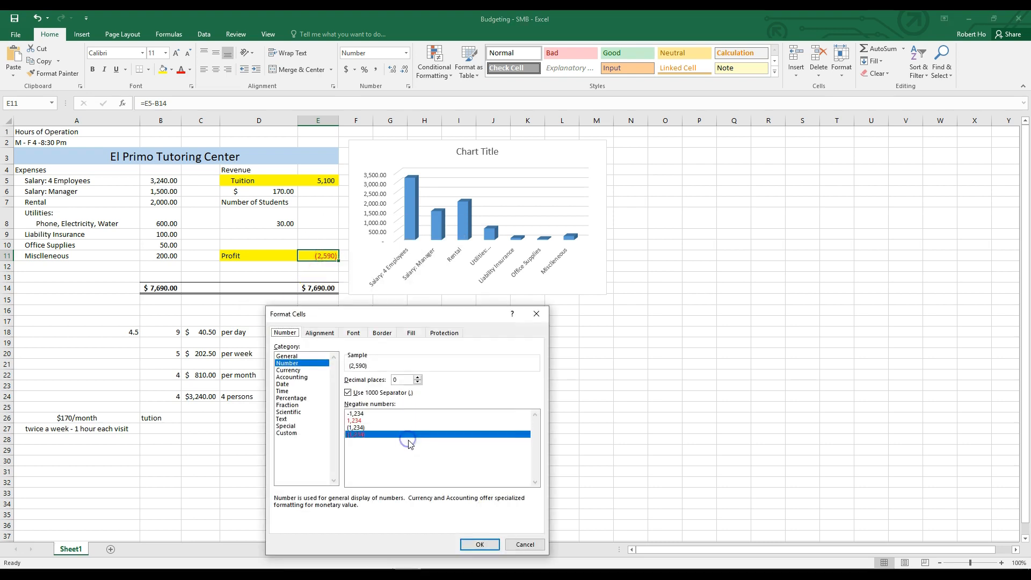
click(324, 334)
click(285, 333)
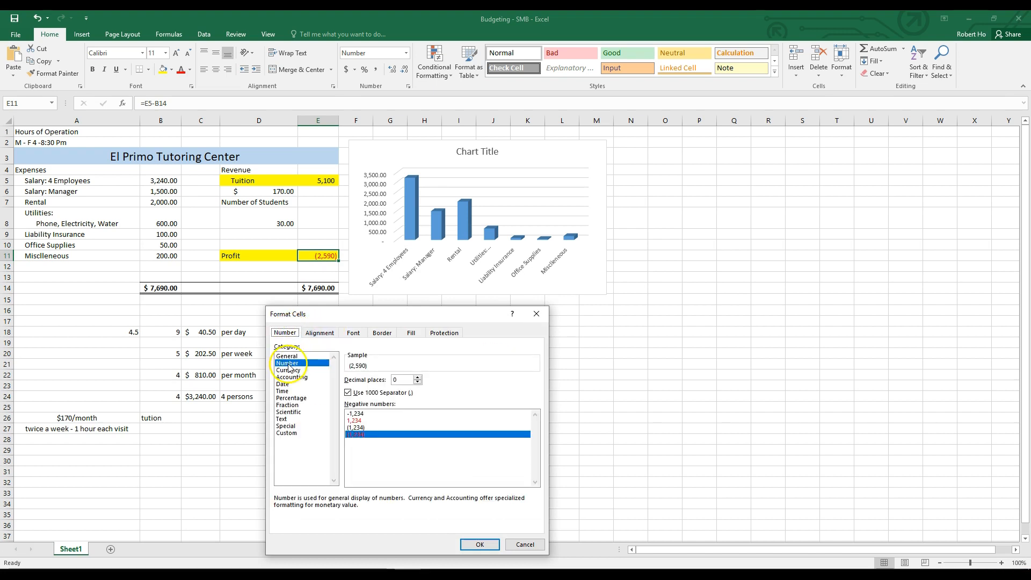
click(490, 544)
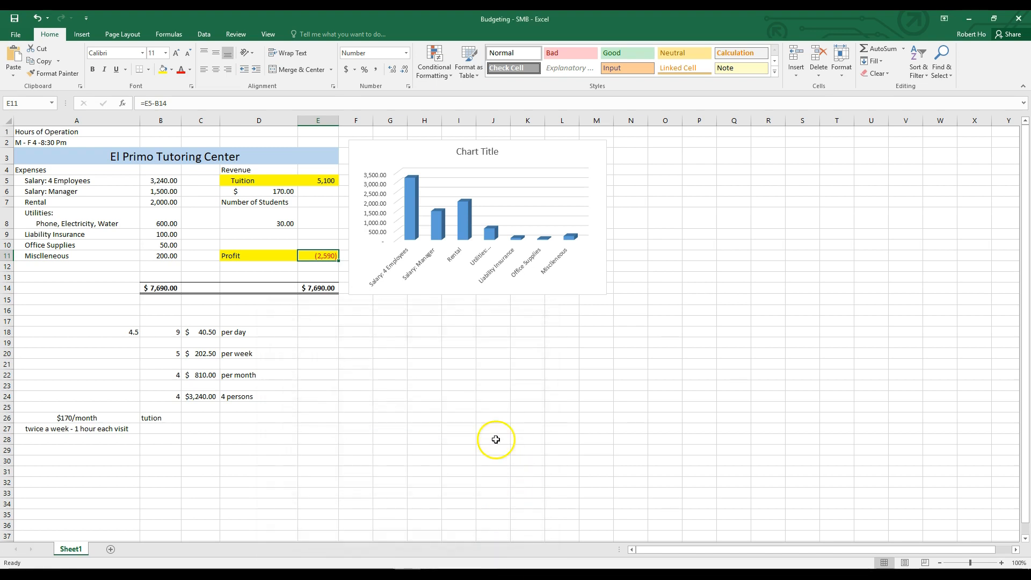
Enter the shortcut note "ctrl + ~" in cell H19.
click(434, 437)
click(435, 343)
text(ctrl +)
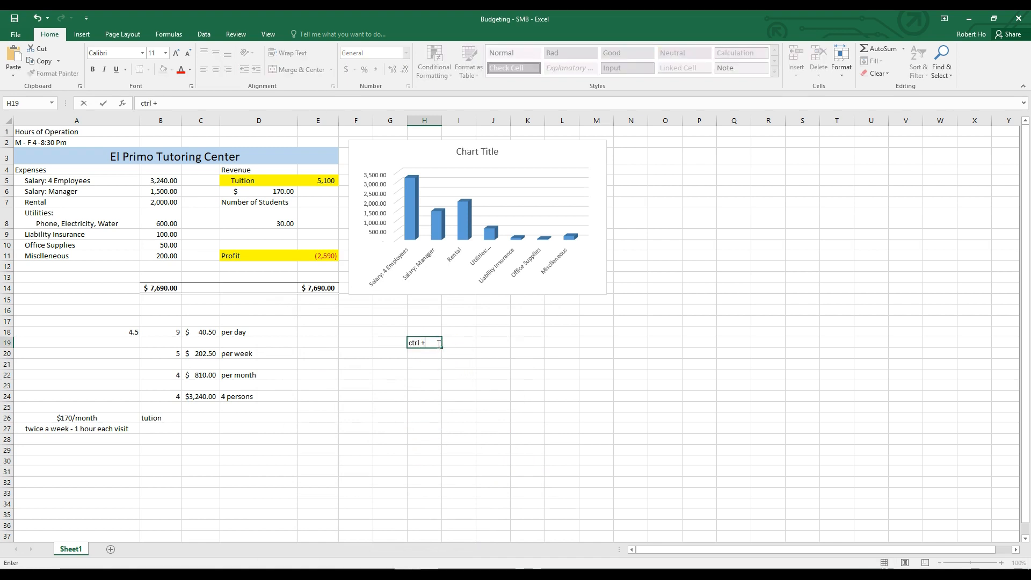
text( ~)
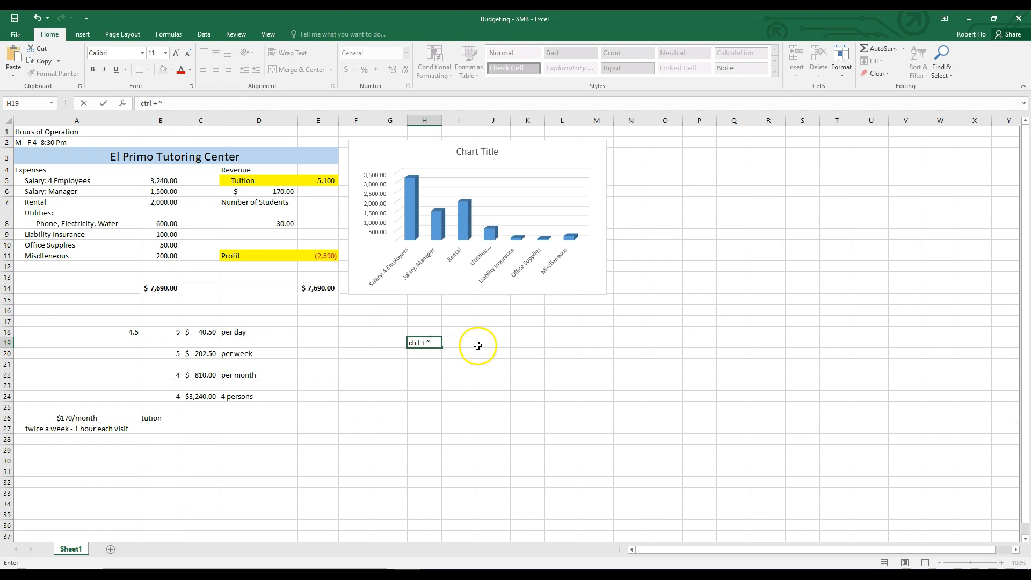
key(Return)
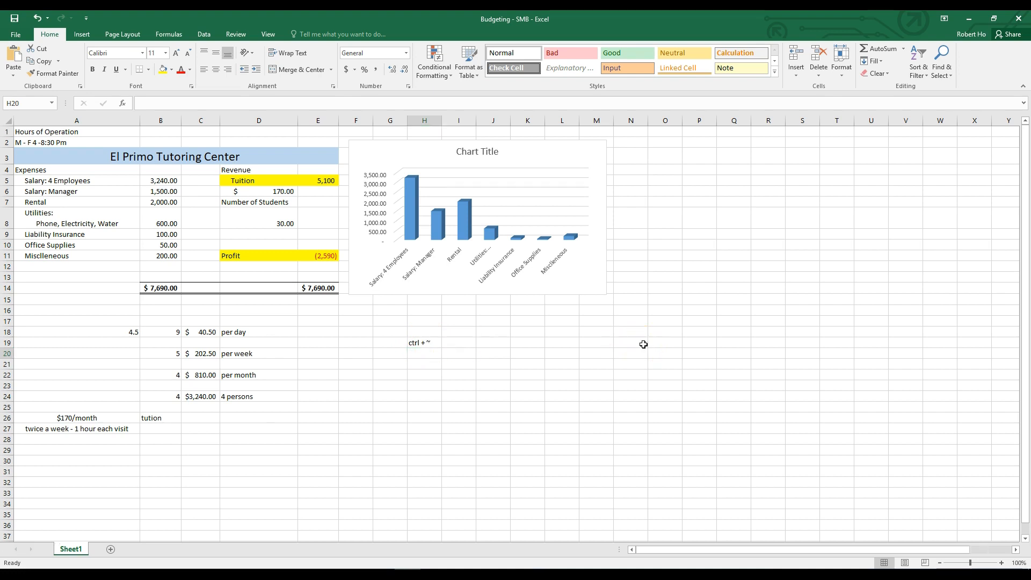
Display the formulas across the whole sheet to inspect them, and return to the values view.
key(ctrl+grave)
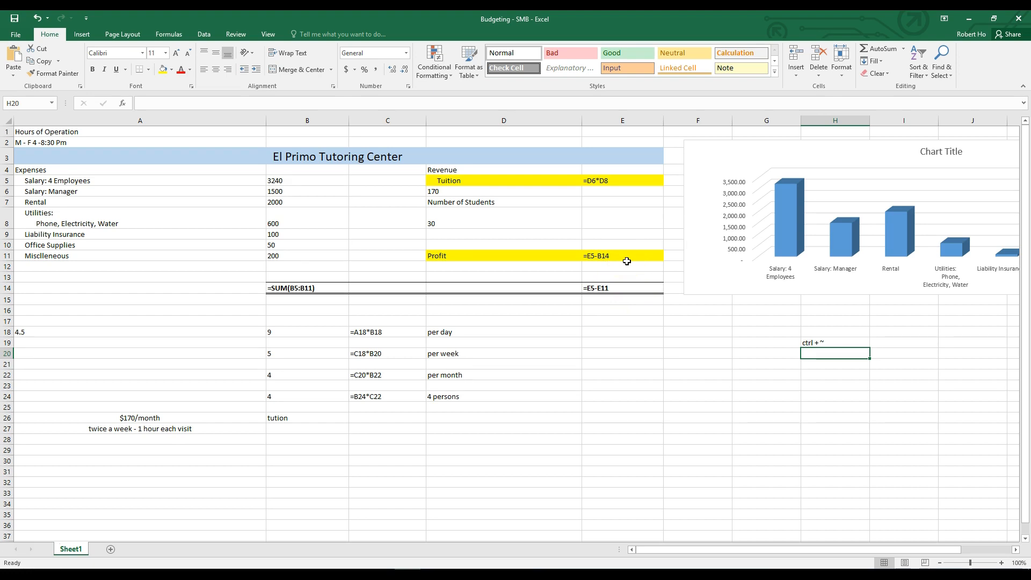
key(ctrl+grave)
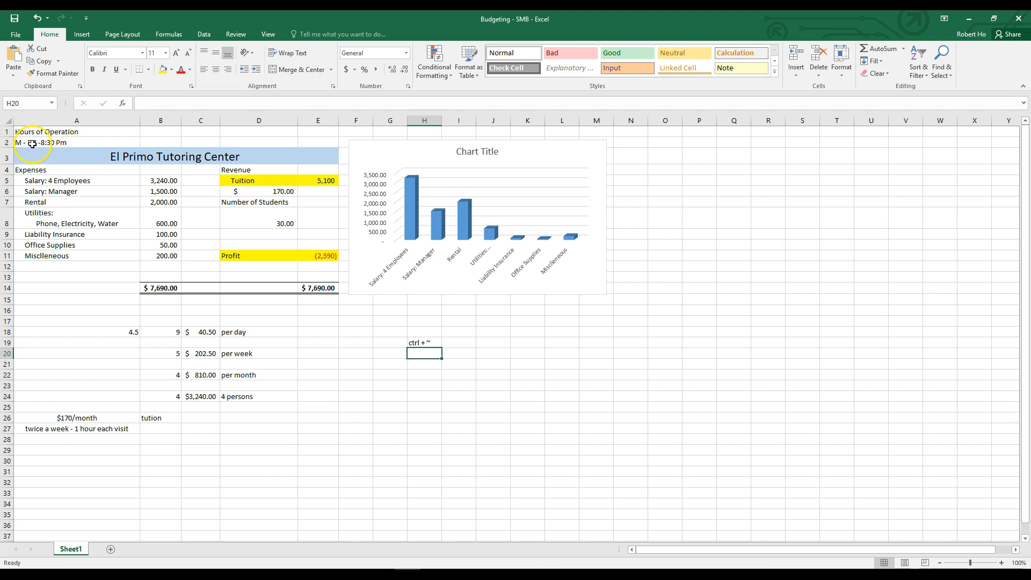
Check the hours of operation heading in A1 and the weekly schedule in A2.
click(69, 143)
key(Up)
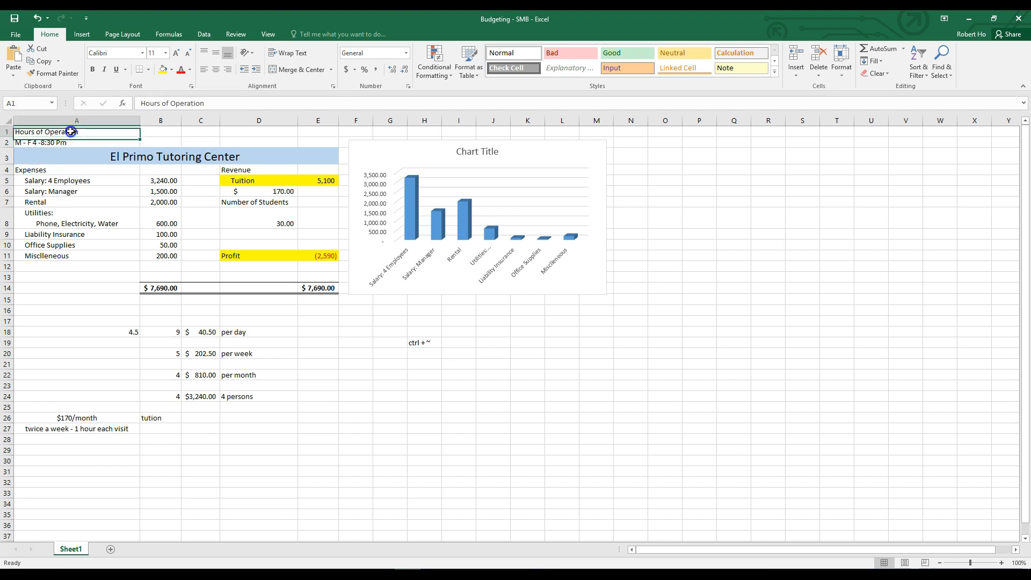
click(78, 145)
click(81, 132)
click(70, 144)
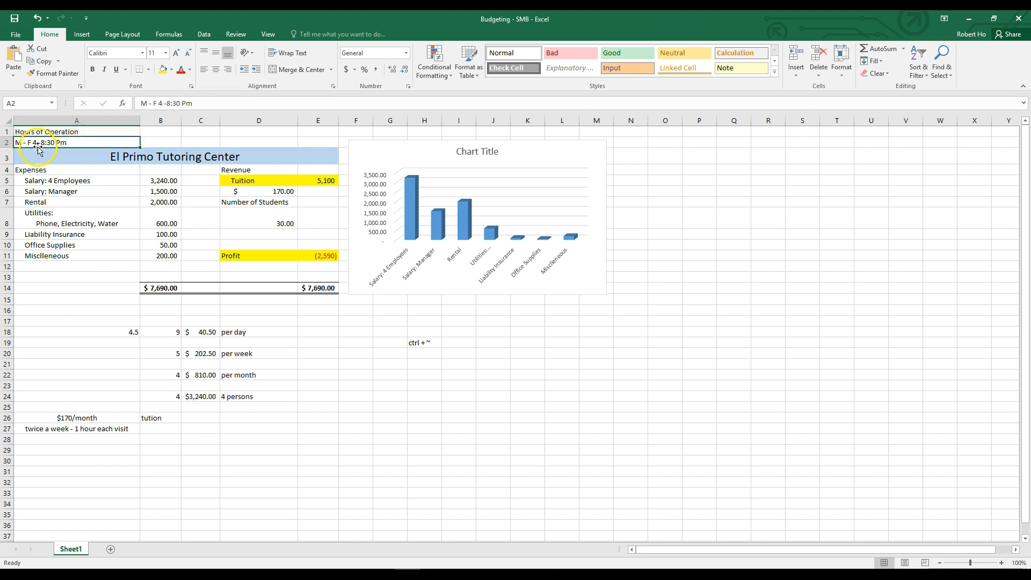
click(466, 475)
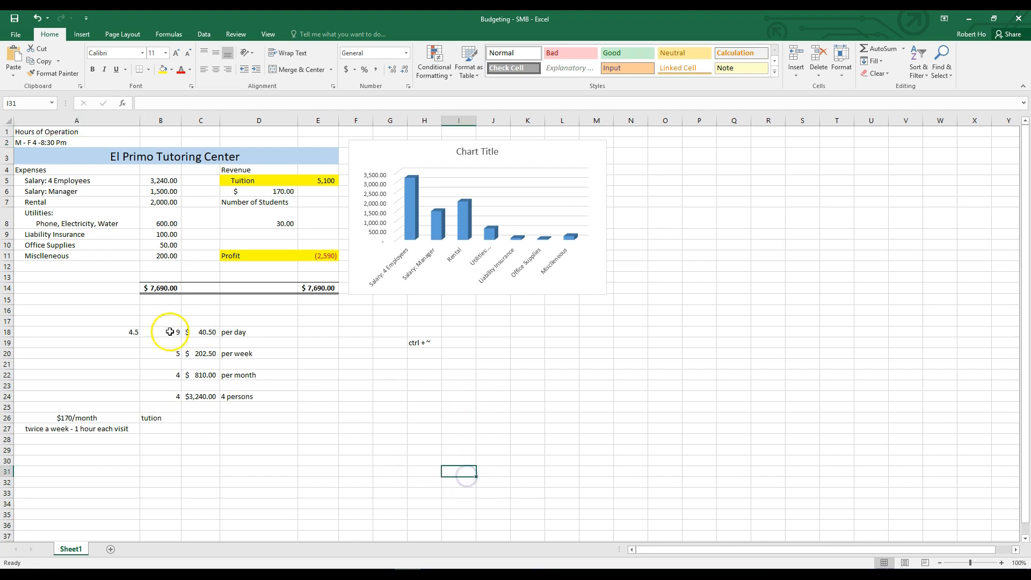
Examine the per-day pay formula in C18 with the sheet's formulas shown, and restore the values view.
click(202, 332)
key(ctrl+grave)
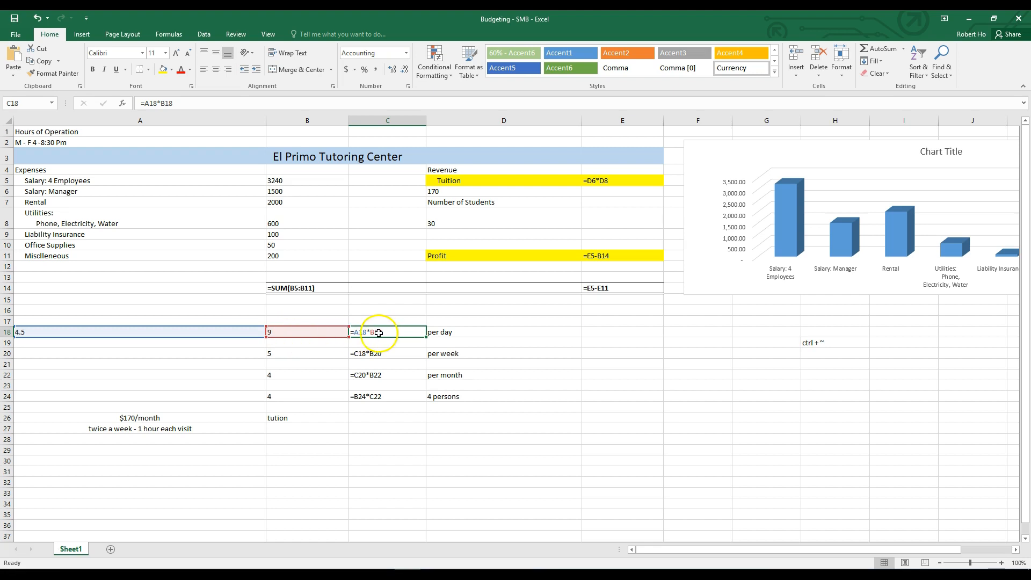
key(ctrl+grave)
Highlight the per-day pay calculation in A18:D18 with yellow fill.
drag(105, 333, 242, 331)
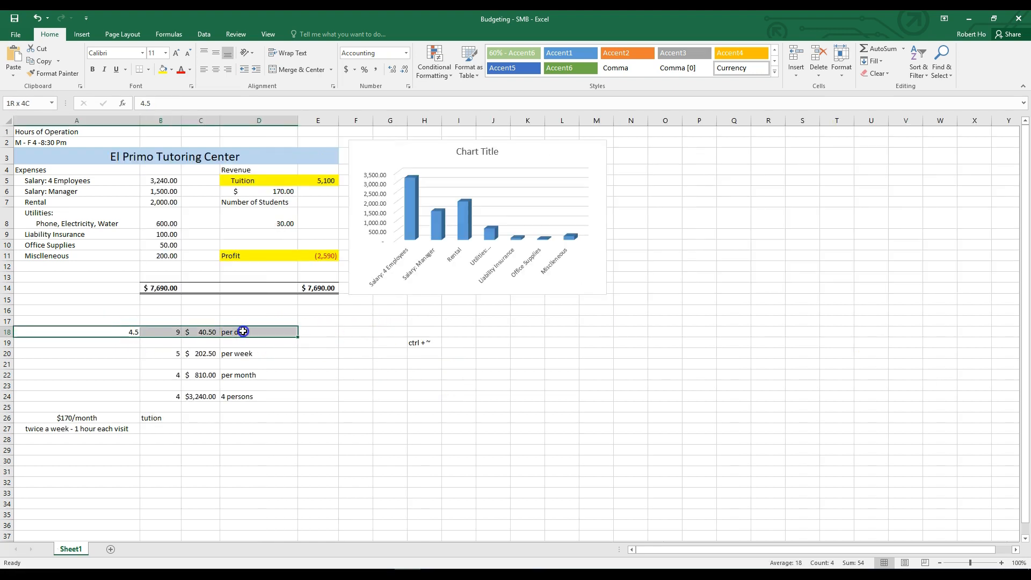
click(163, 70)
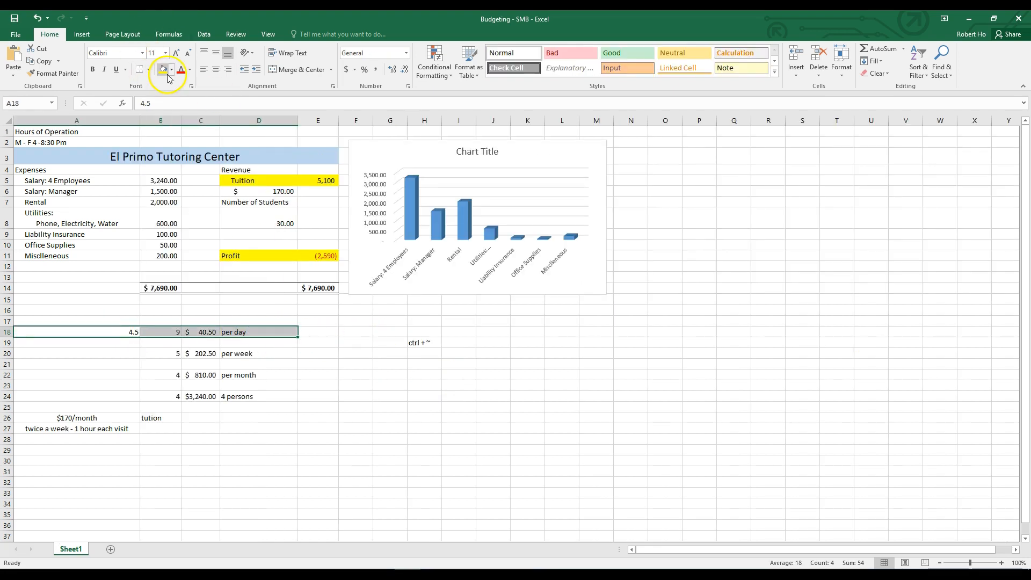
click(355, 384)
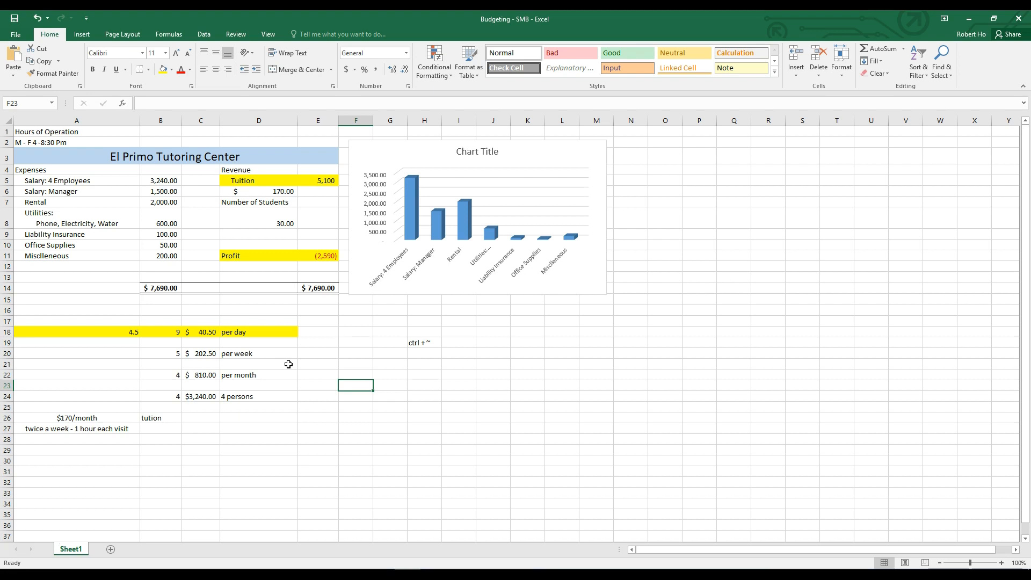
Try 45.24, 30 and again 45.24 as the number of students in D8 to compare the effect on profit.
click(271, 223)
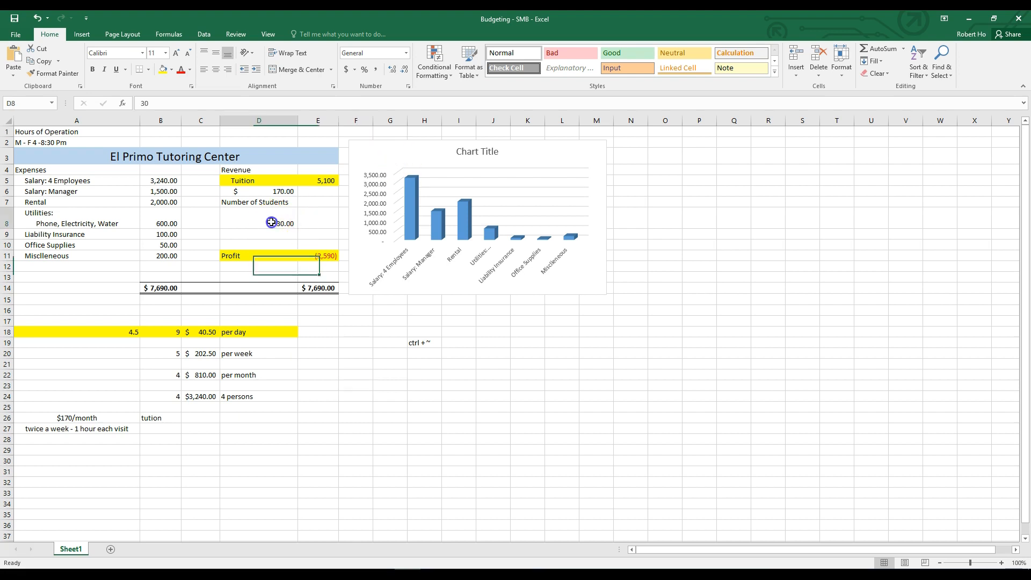
text(45.24)
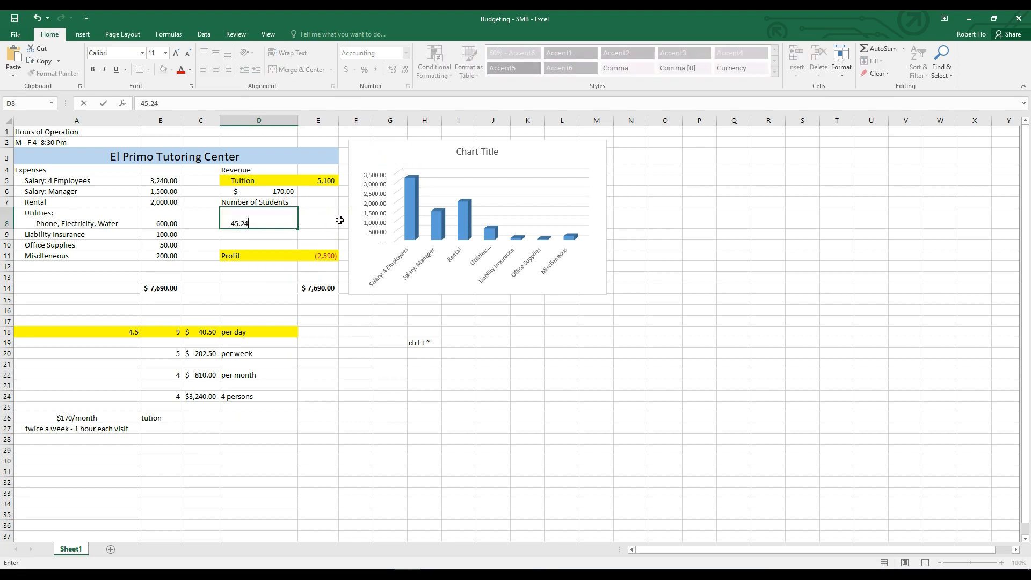
key(Return)
key(Up)
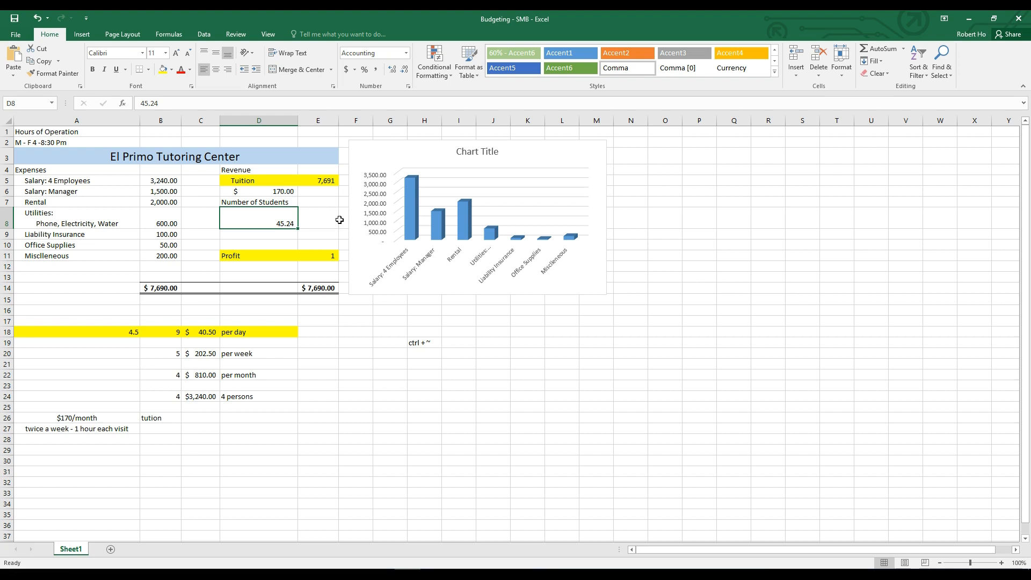
text(30)
key(Return)
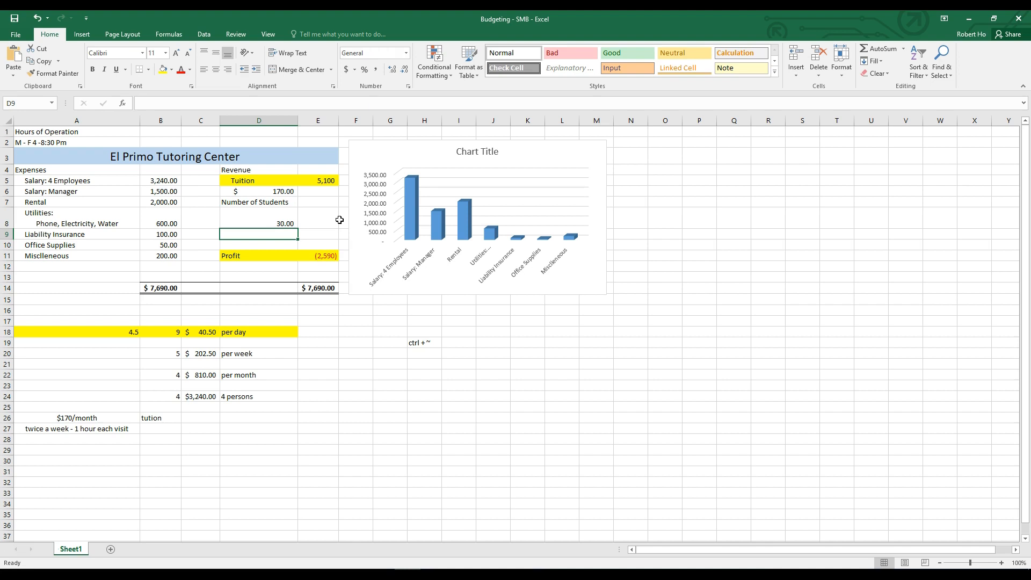
click(267, 222)
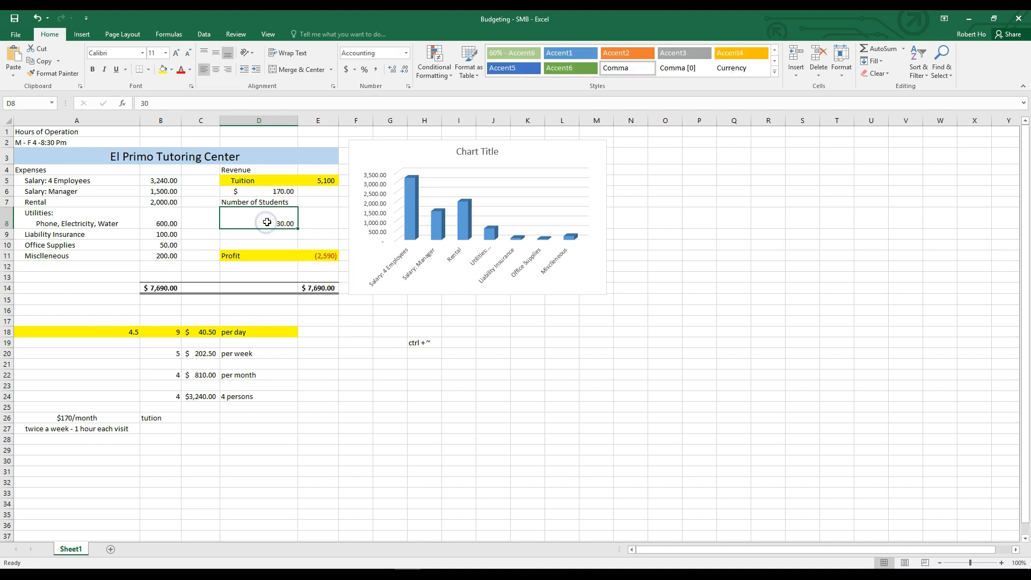
text(45.24)
key(Return)
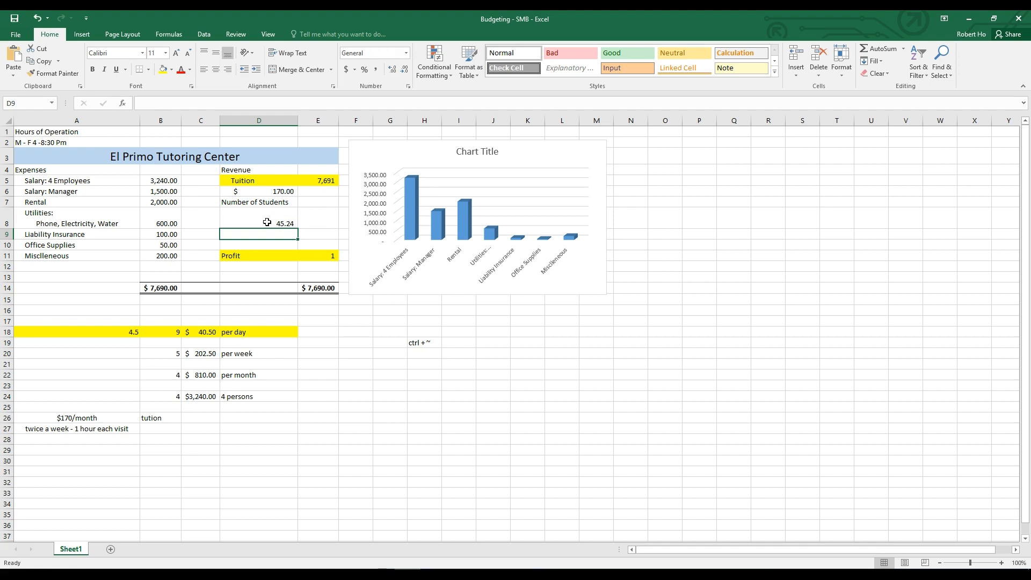
Try 100 as the rental expense in B7 to test its effect on total expenses and profit.
key(Up)
key(Up)
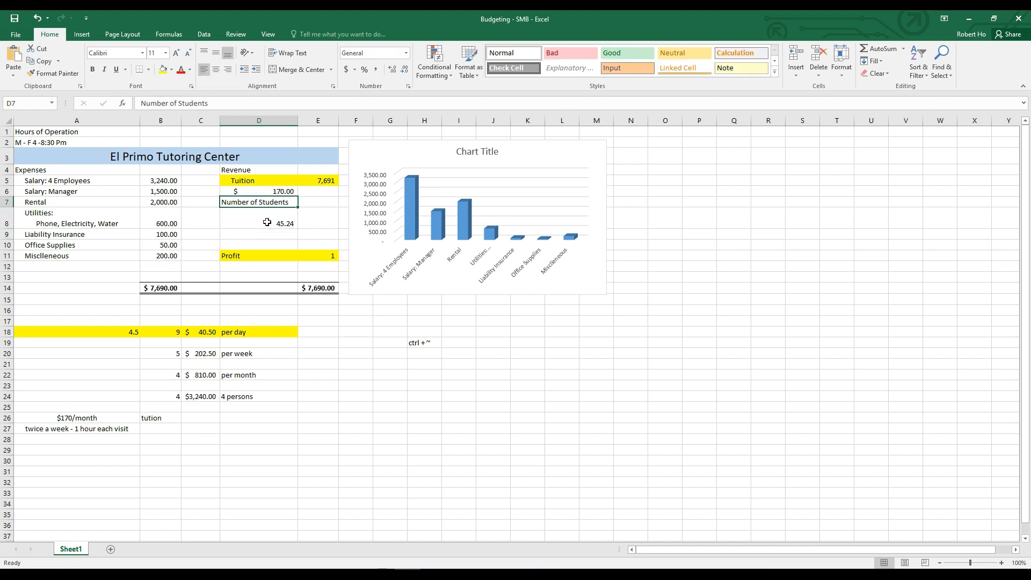
key(Left)
key(Left)
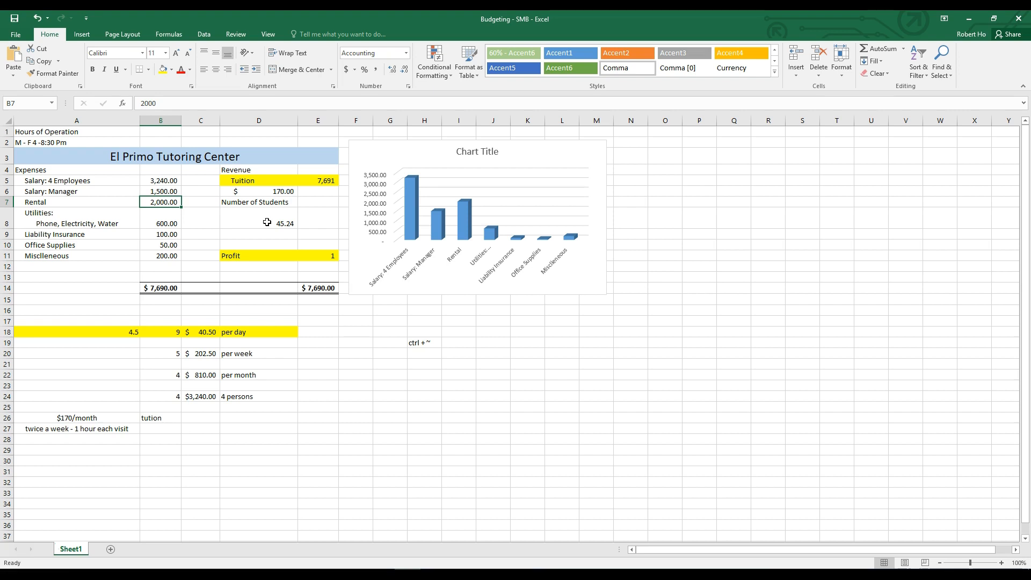
text(100)
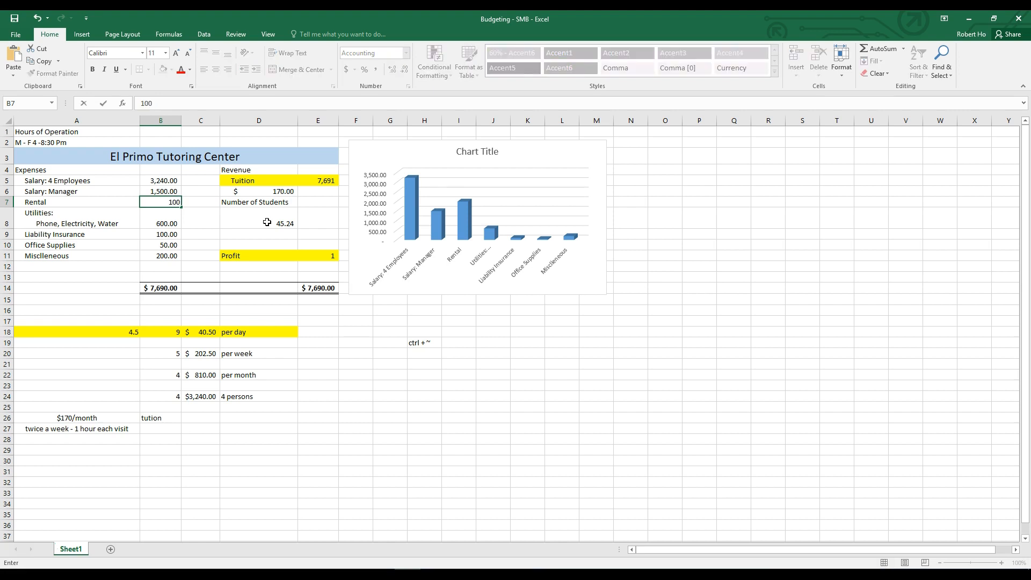
key(Return)
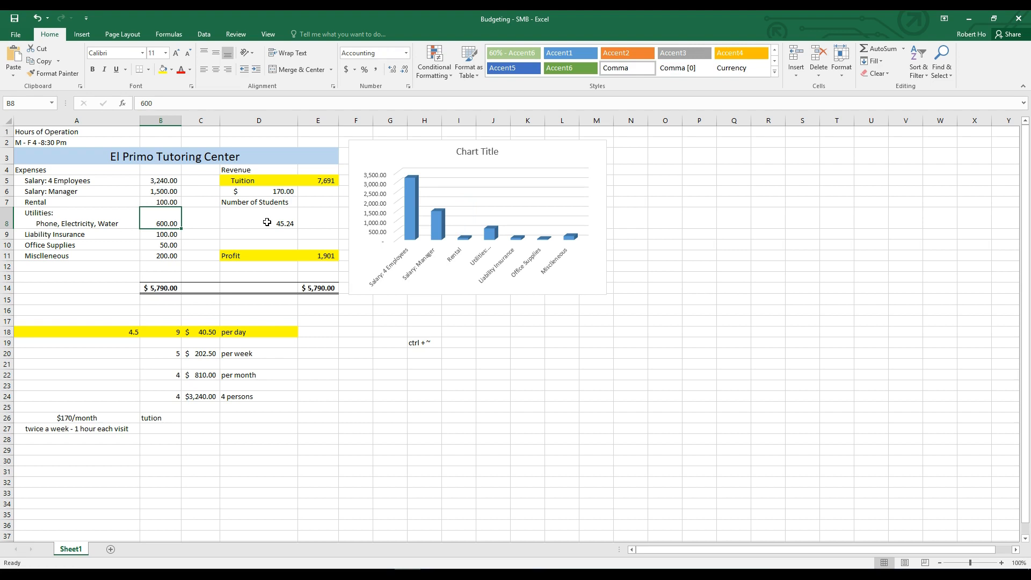
Set the rental expense in B7 to 1000.
key(Up)
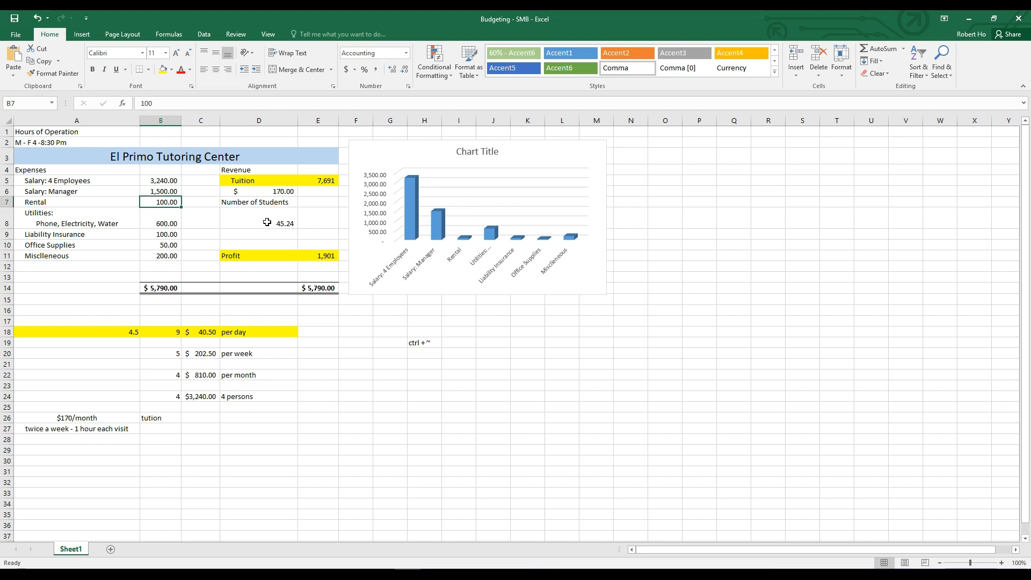
text(1000)
key(Return)
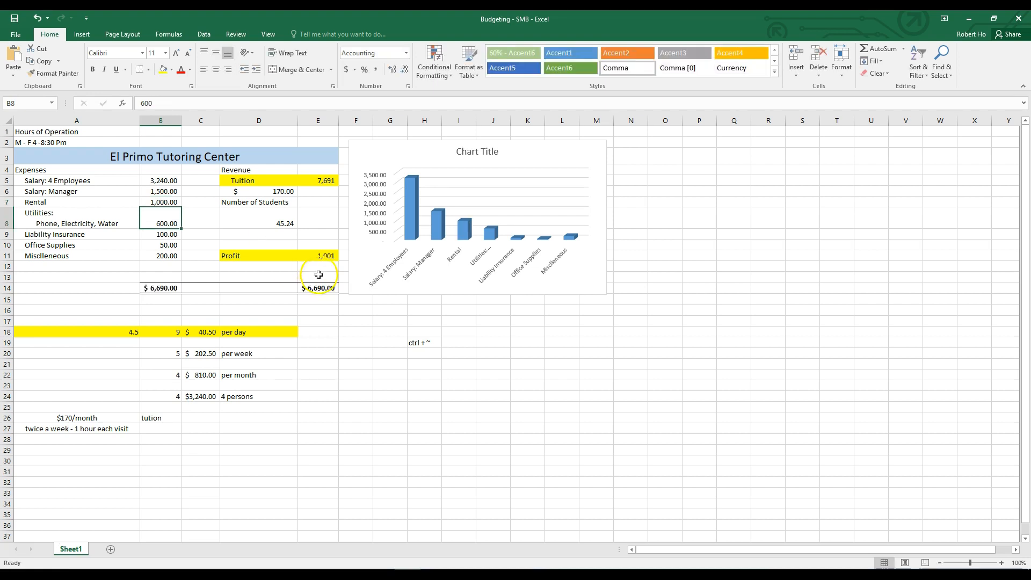
Try 30 students in D8, and set the number of students to 35.
click(278, 222)
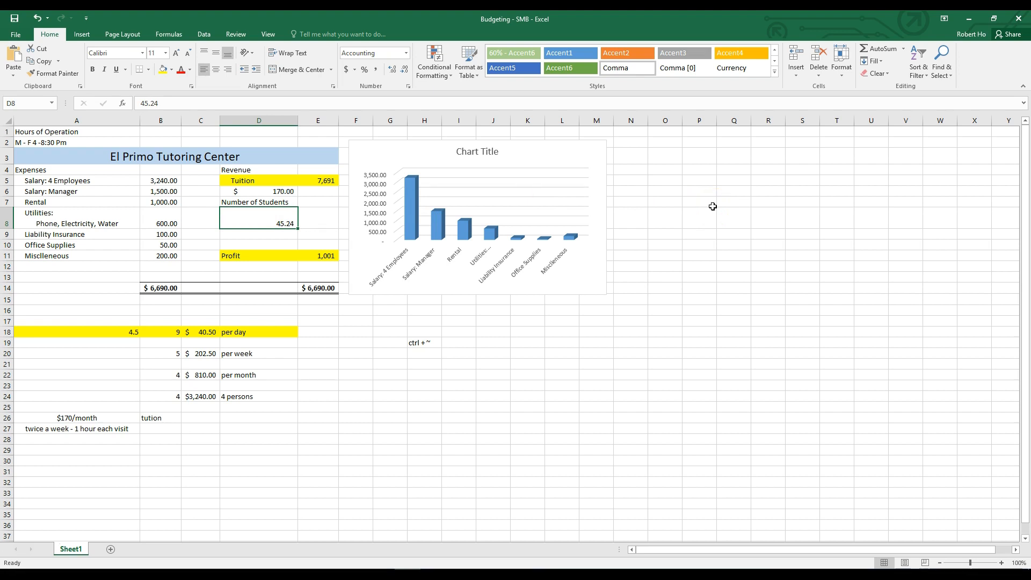
text(30)
key(Return)
key(Up)
text(35)
key(Return)
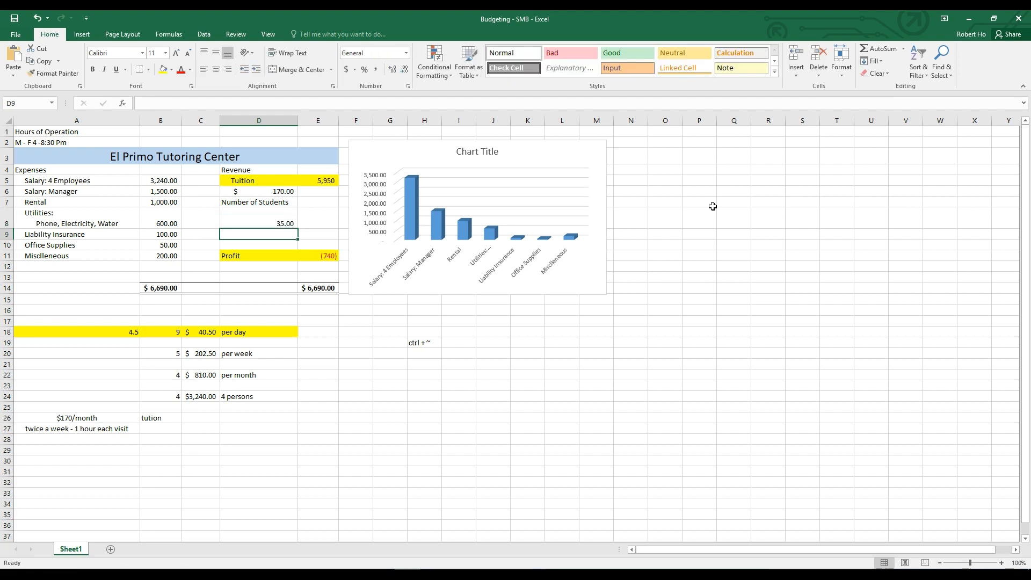
Try 40, 38 and 39 as the number of students in D8 to compare the effect on profit.
key(Up)
text(40)
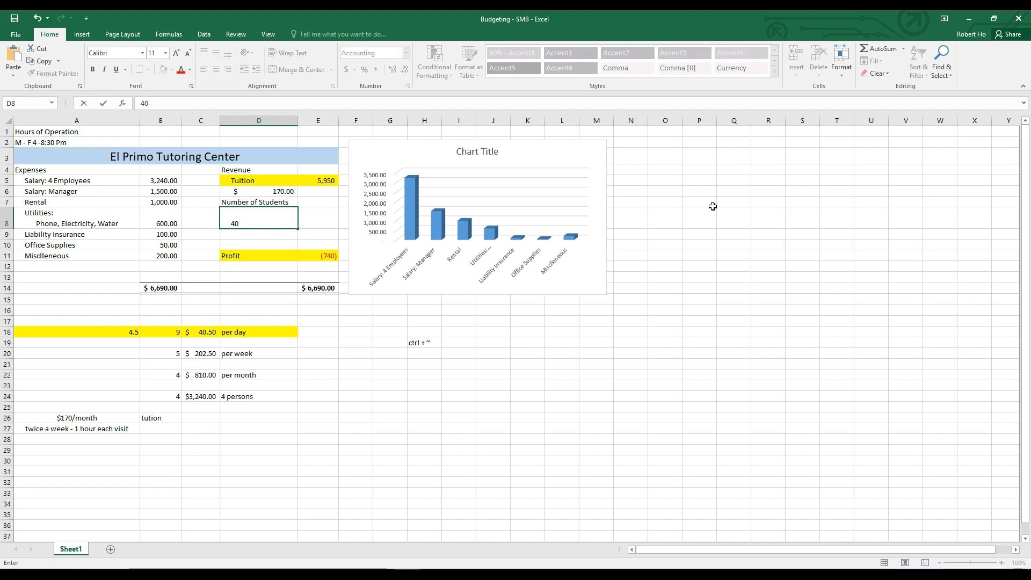
key(Return)
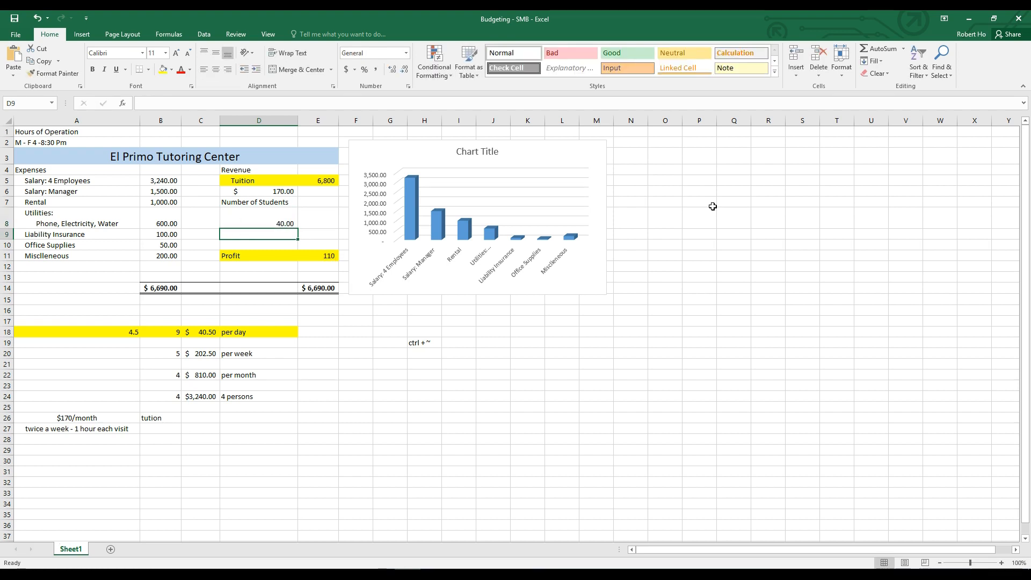
key(Up)
text(38)
key(Return)
key(Up)
text(38)
key(BackSpace)
text(9)
key(Return)
Try 39.10, 39.3, 39.4 and 39.35 students in D8 to narrow down the break-even point.
key(Up)
text(39.10)
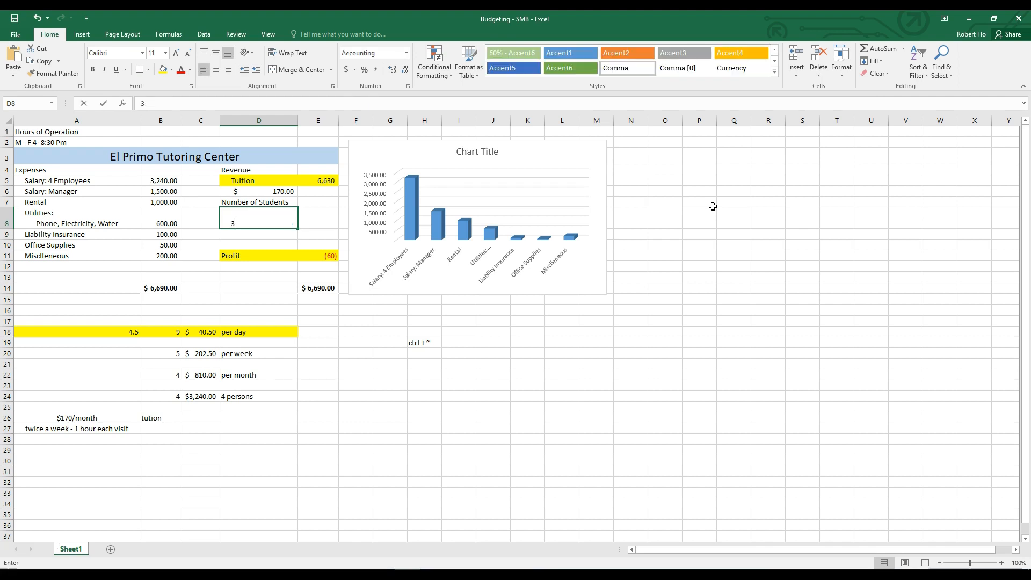
key(Return)
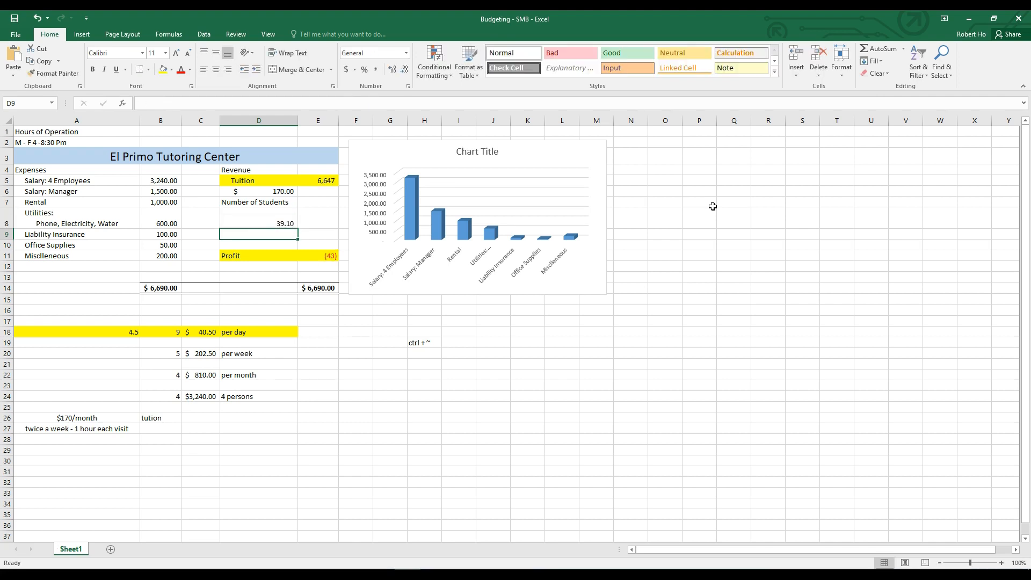
key(Up)
text(39.3)
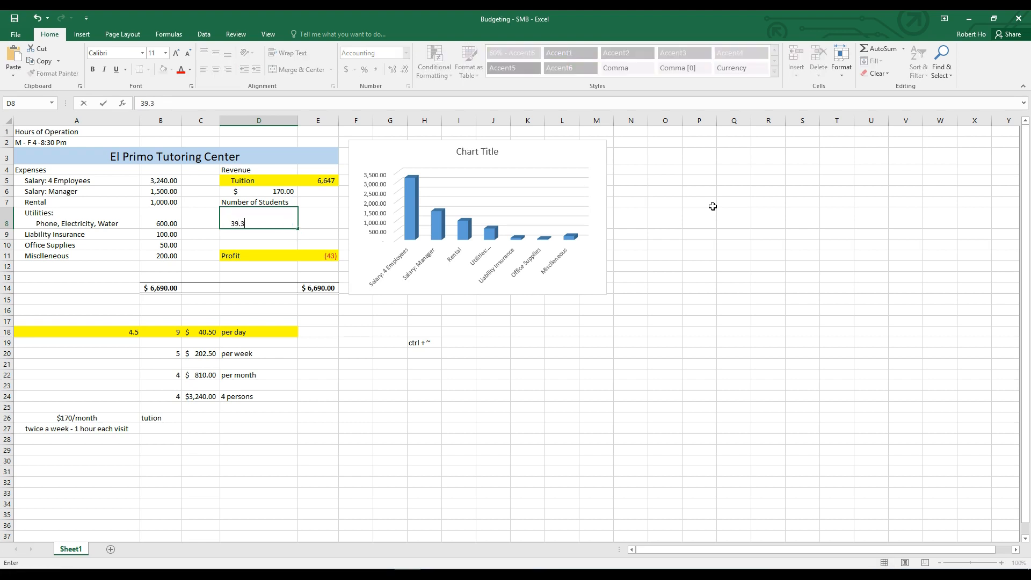
key(Return)
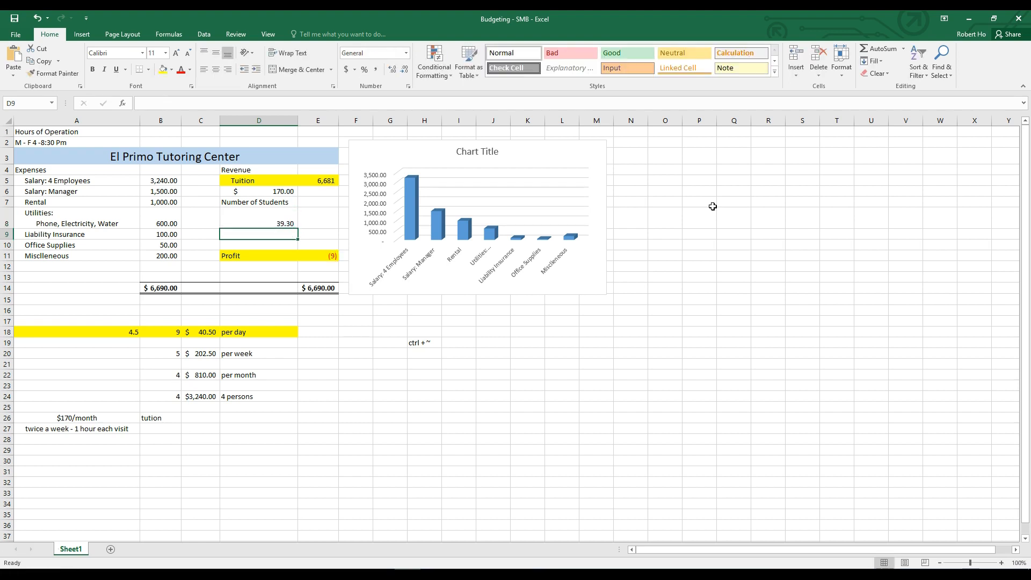
key(Up)
text(39.4)
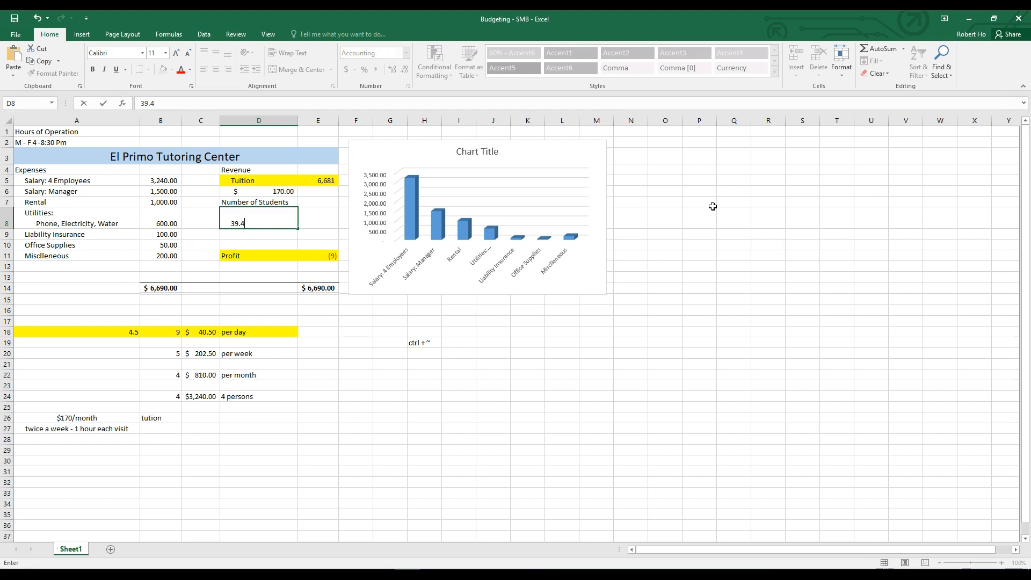
key(Return)
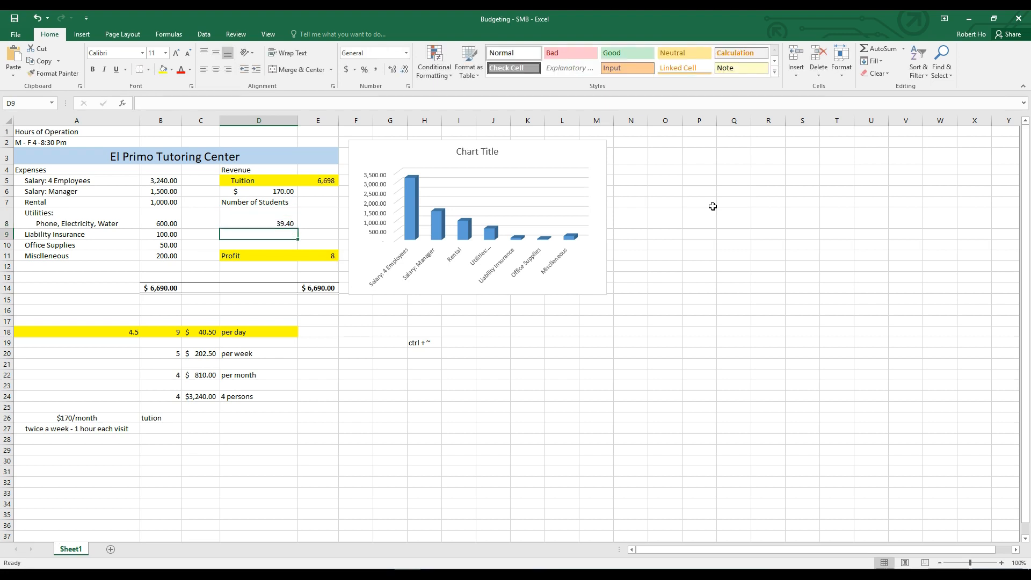
key(Up)
text(39.35)
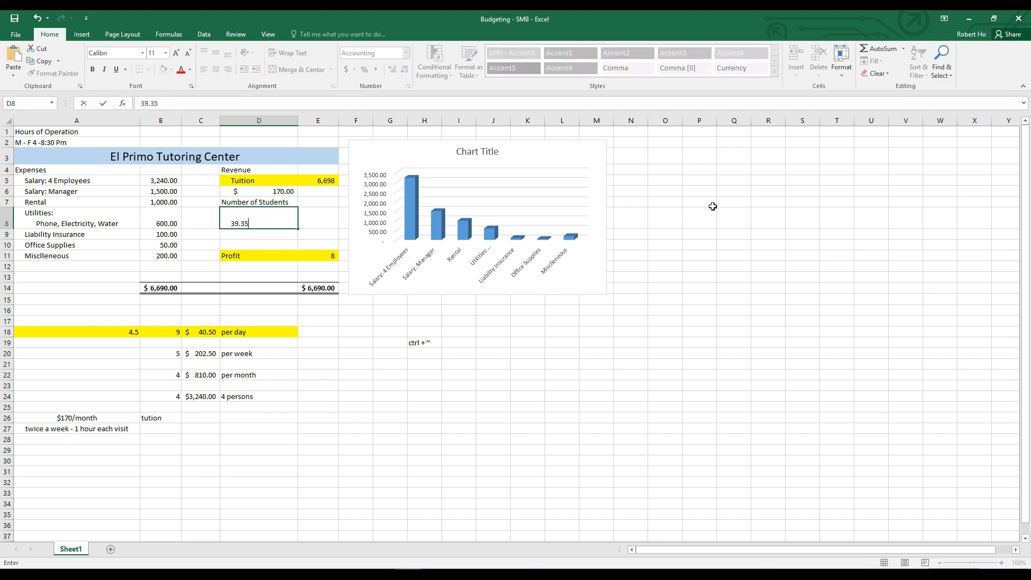
key(Return)
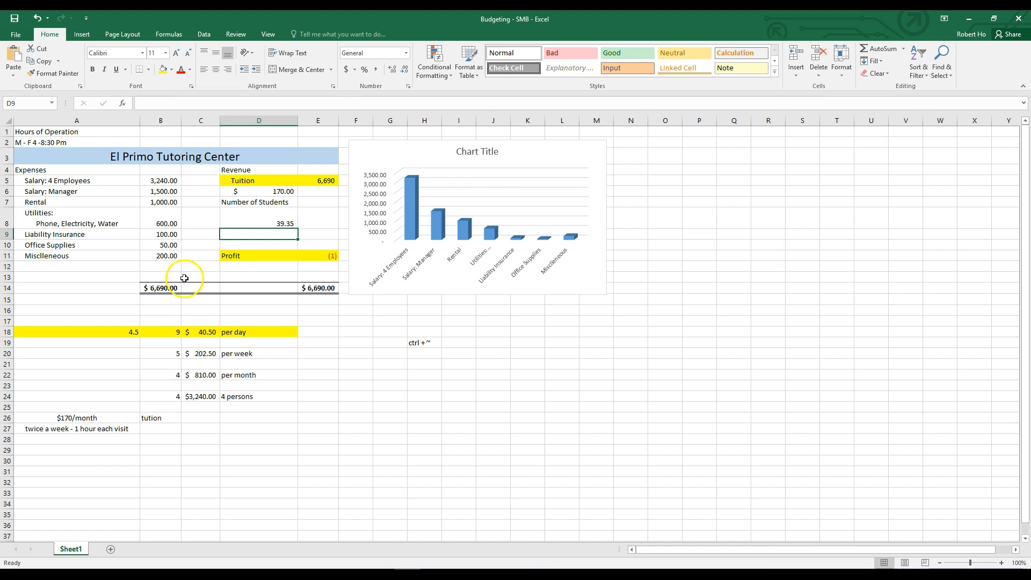
Set the rental expense in B7 to 2,000.
click(161, 203)
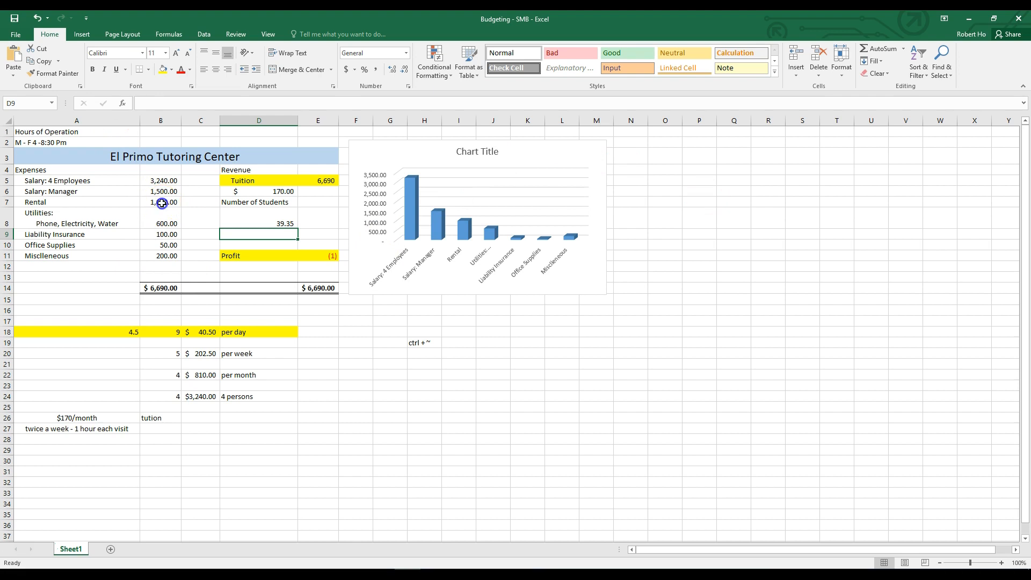
click(252, 222)
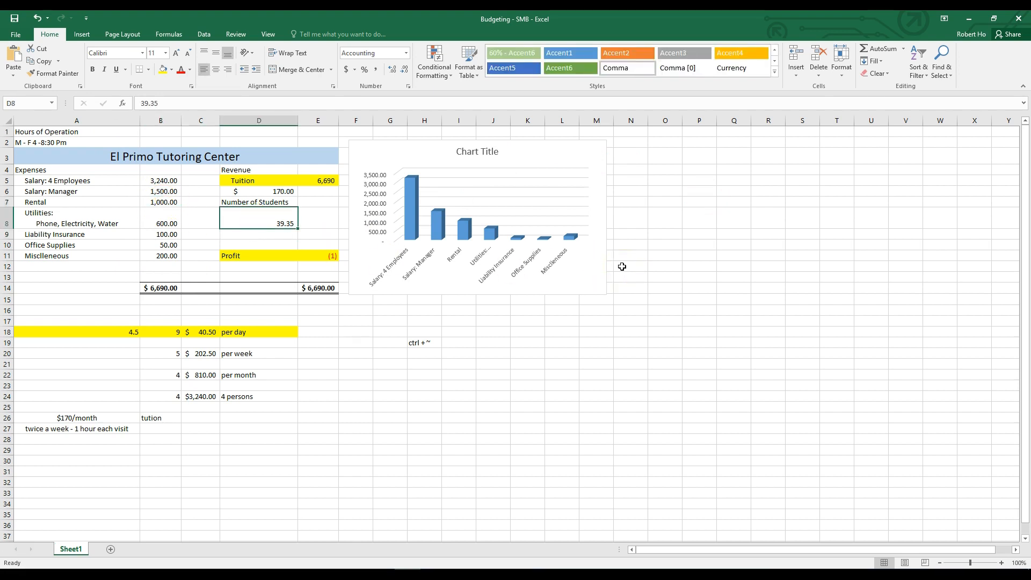
click(166, 203)
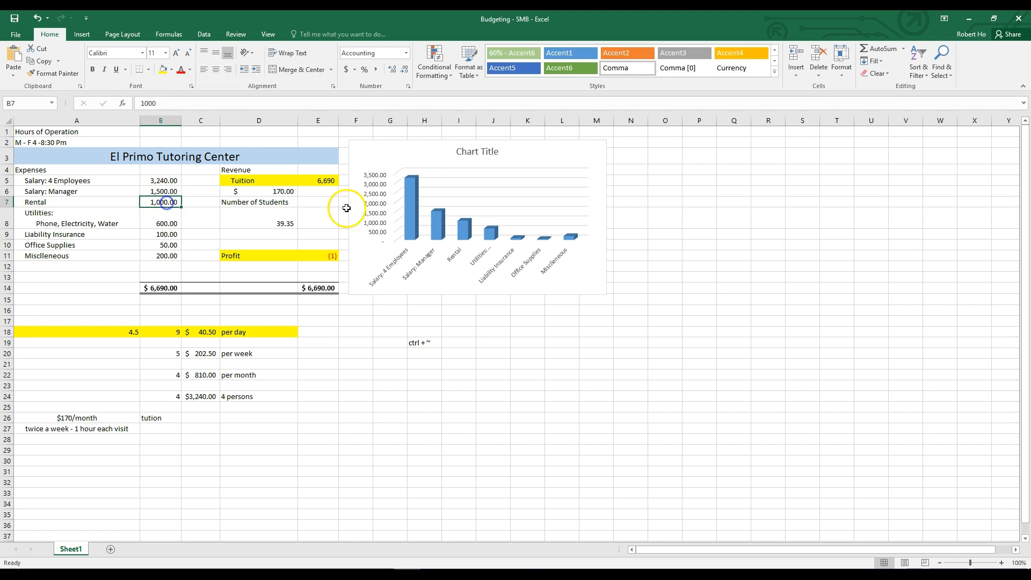
text(2,000)
key(Return)
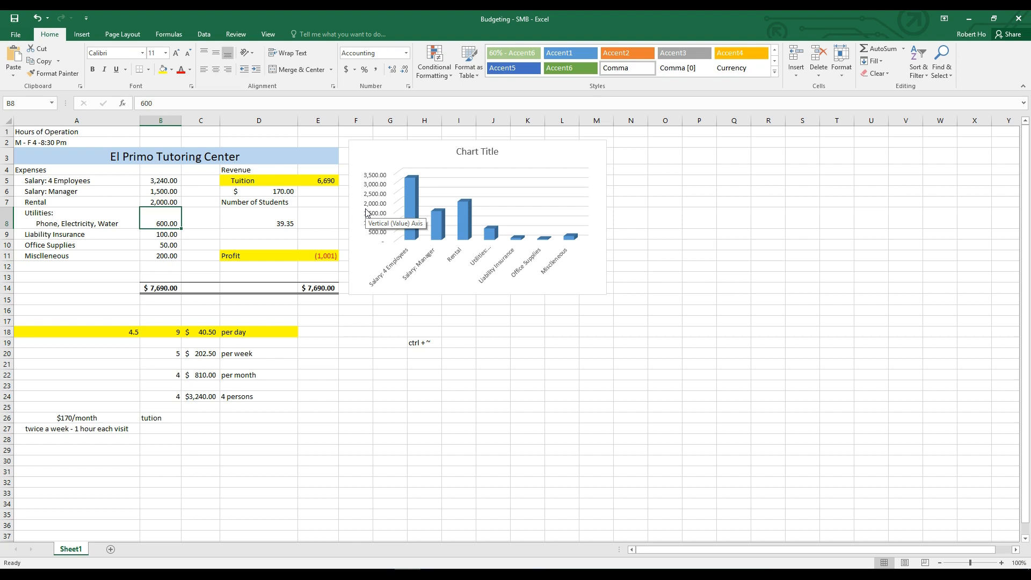
Set the number of students in D8 to 45.24.
key(Up)
key(Right)
key(Right)
key(Down)
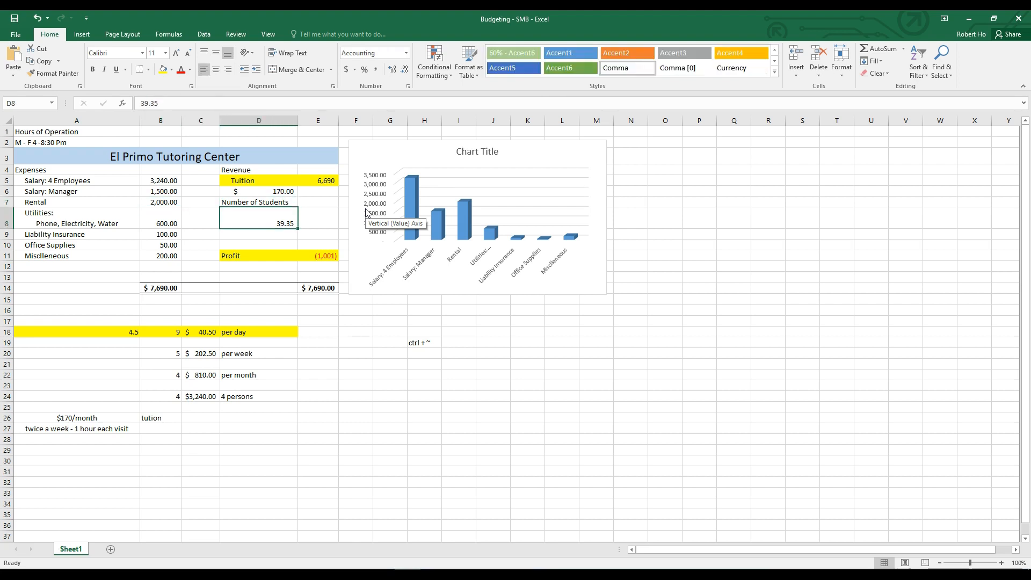
text(45.24)
key(Return)
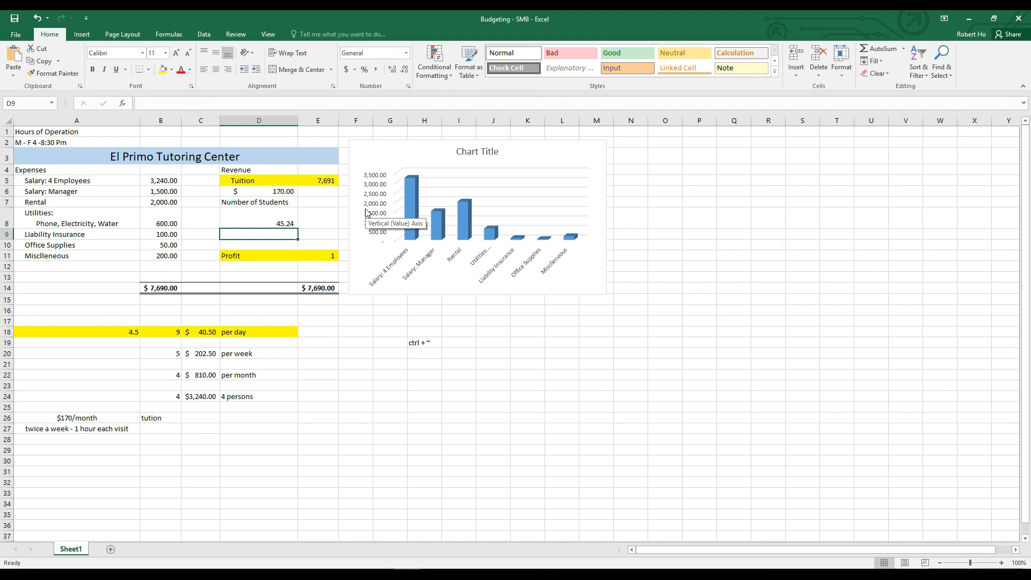
Delete the existing expense column chart beside the budget table.
click(499, 144)
key(Delete)
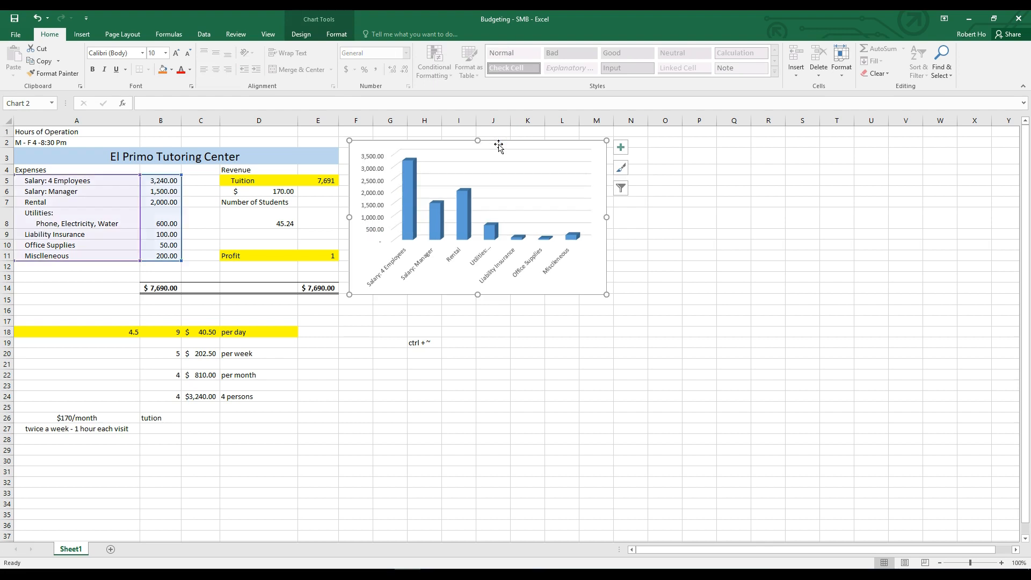
key(Delete)
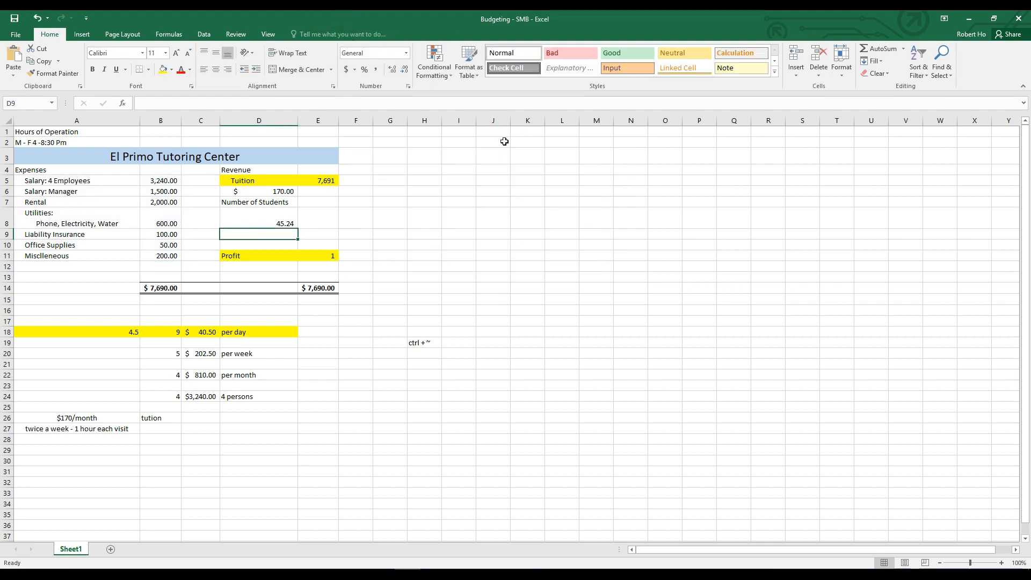
click(513, 374)
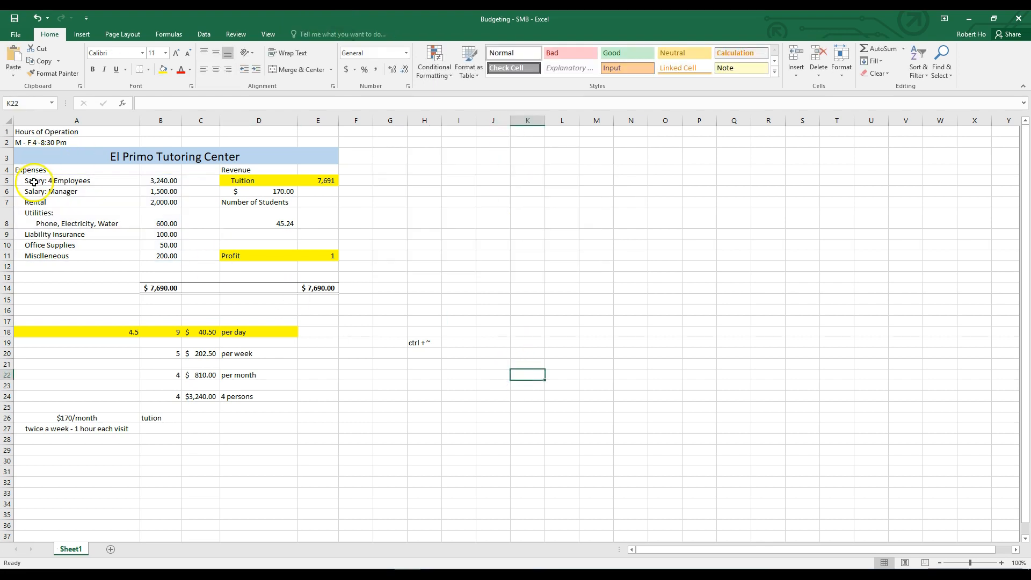
Insert a 3-D clustered column chart of the expense names and amounts in A5:B11.
drag(32, 181, 116, 255)
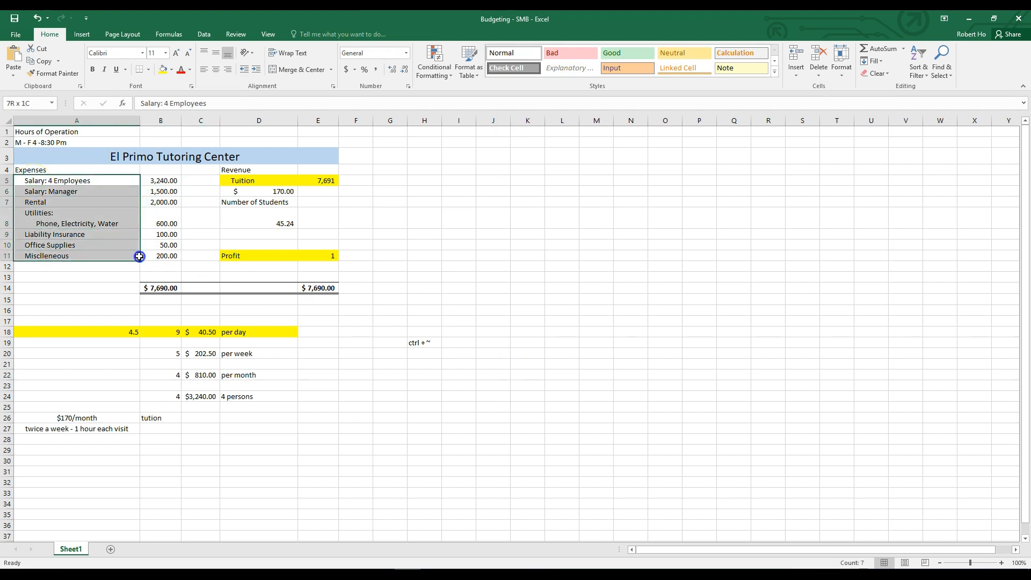
click(102, 243)
click(46, 172)
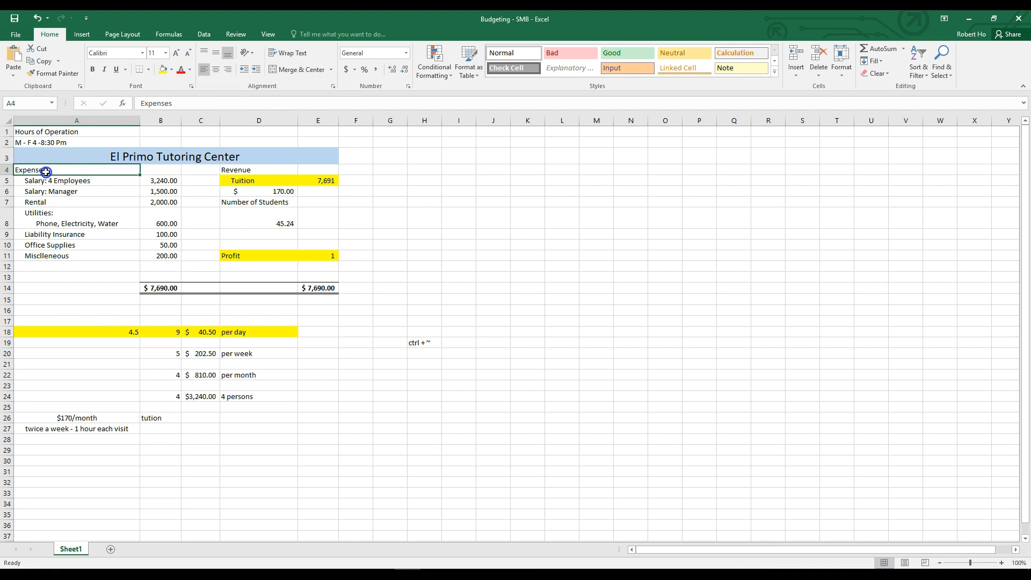
click(39, 184)
drag(39, 184, 160, 264)
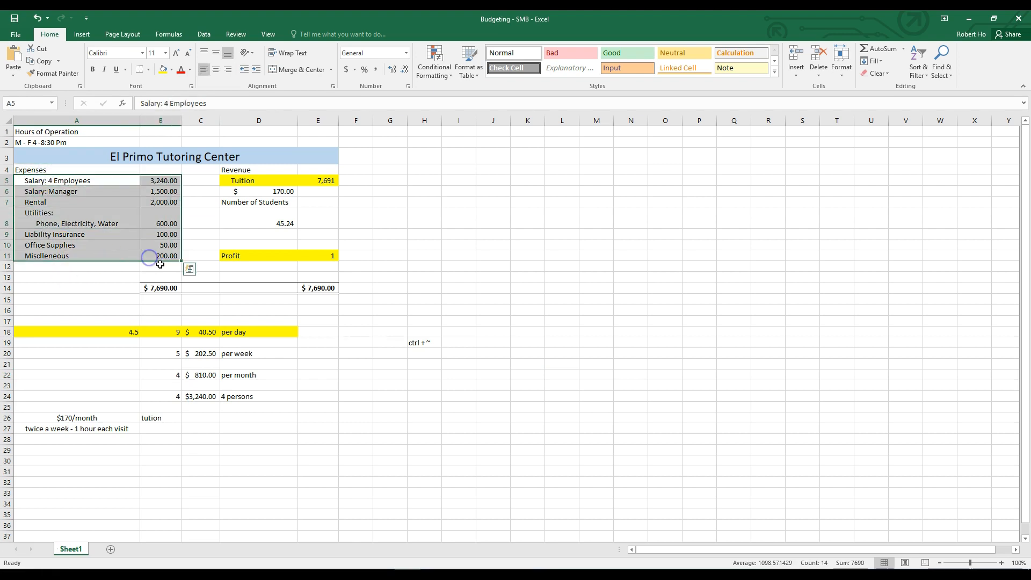
click(84, 34)
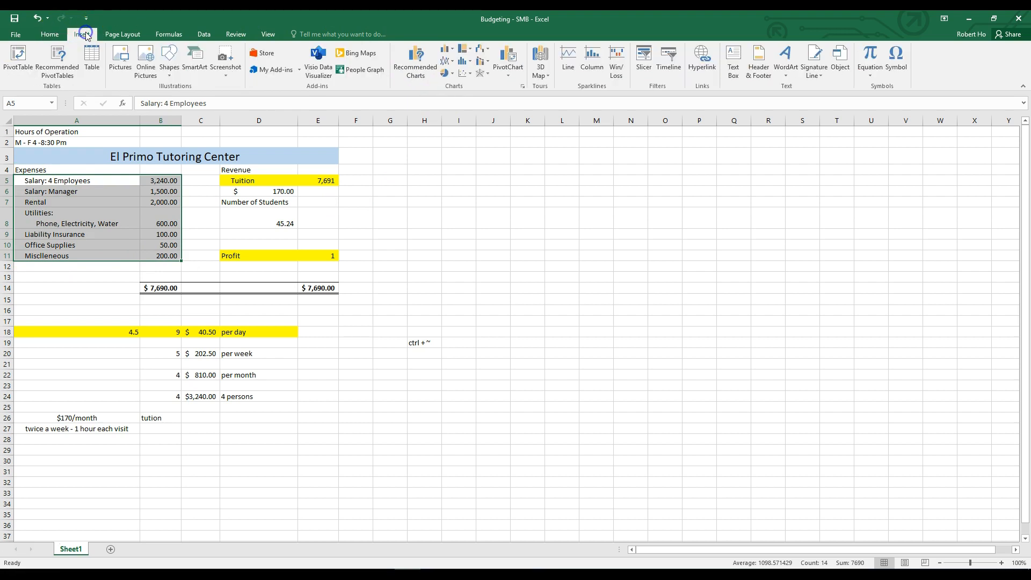
click(50, 35)
click(83, 34)
click(49, 36)
click(83, 36)
click(122, 35)
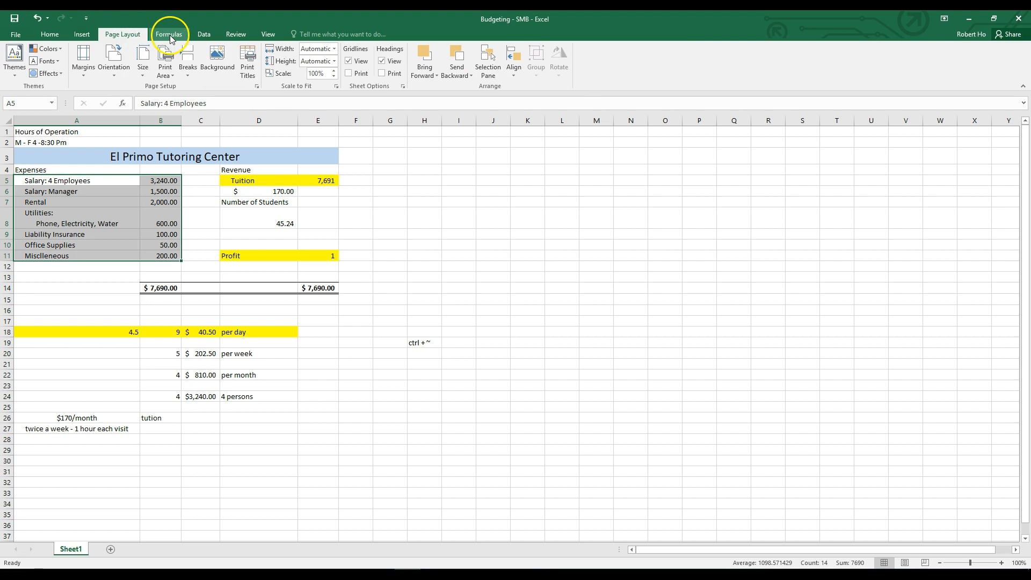
click(170, 36)
click(82, 36)
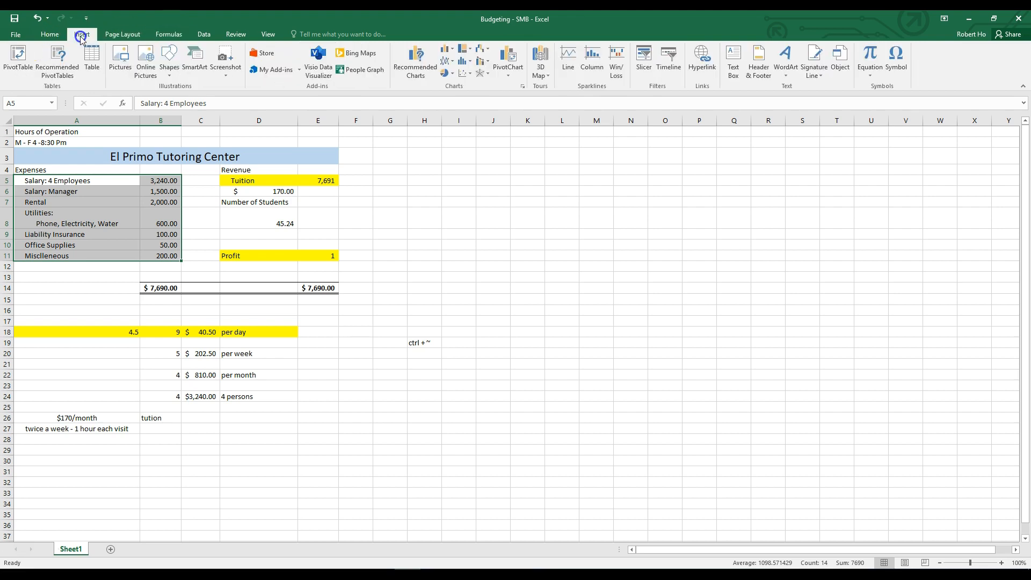
click(452, 49)
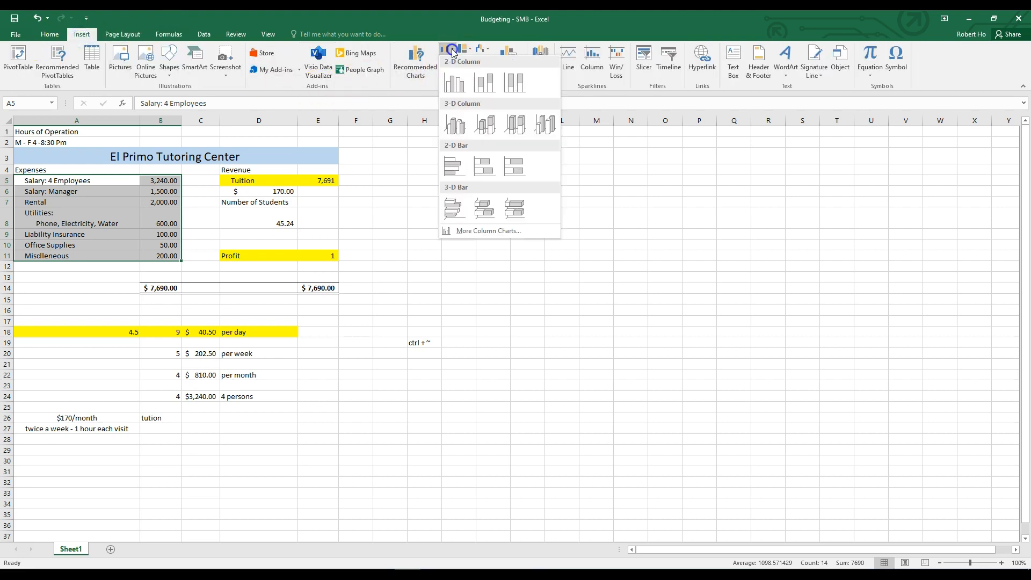
click(454, 122)
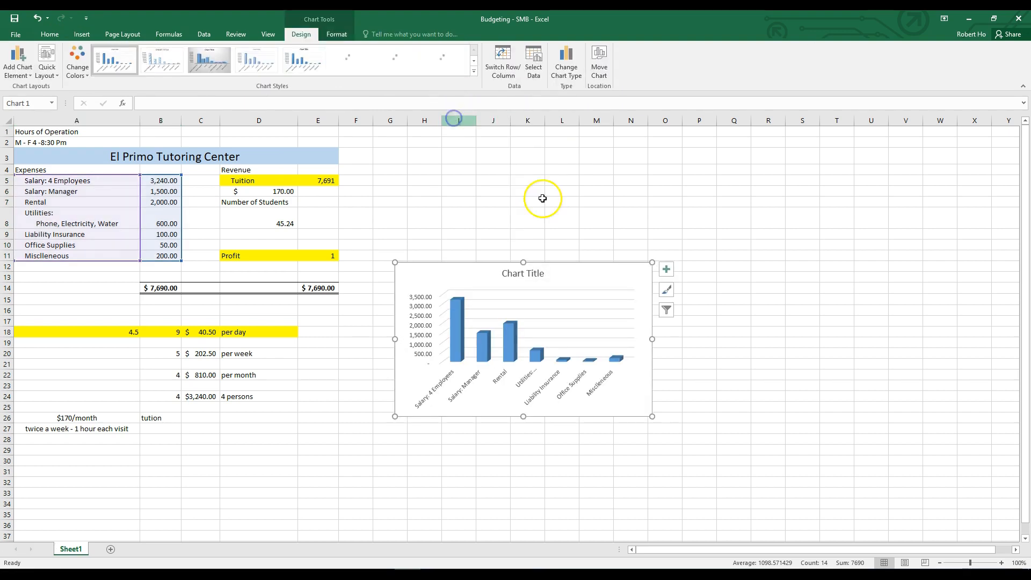
Move the new chart up beside the budget table and title it "Profit and Revenue Analysis".
drag(536, 265, 458, 159)
click(478, 163)
text(E)
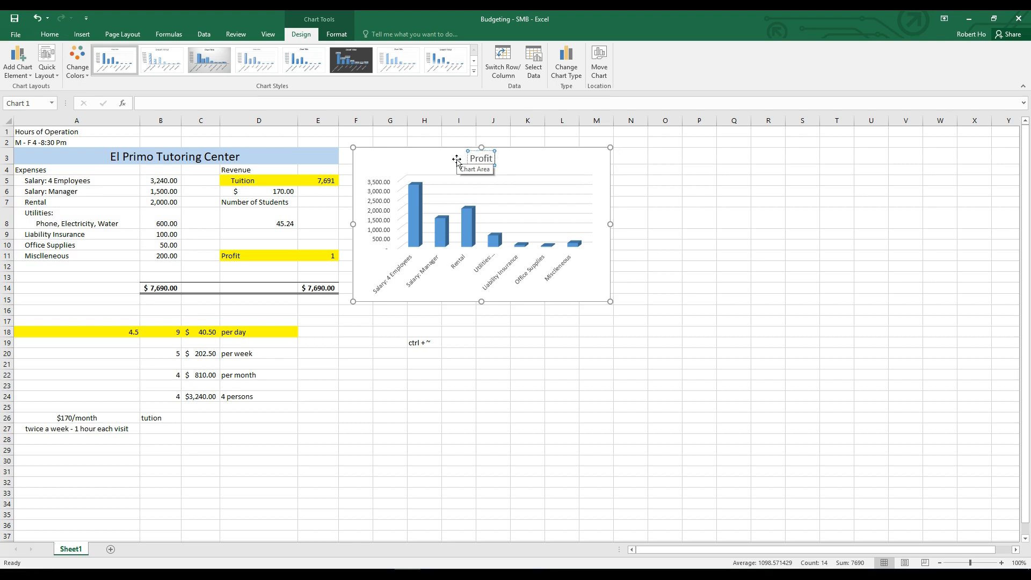
text(and)
text(Rev)
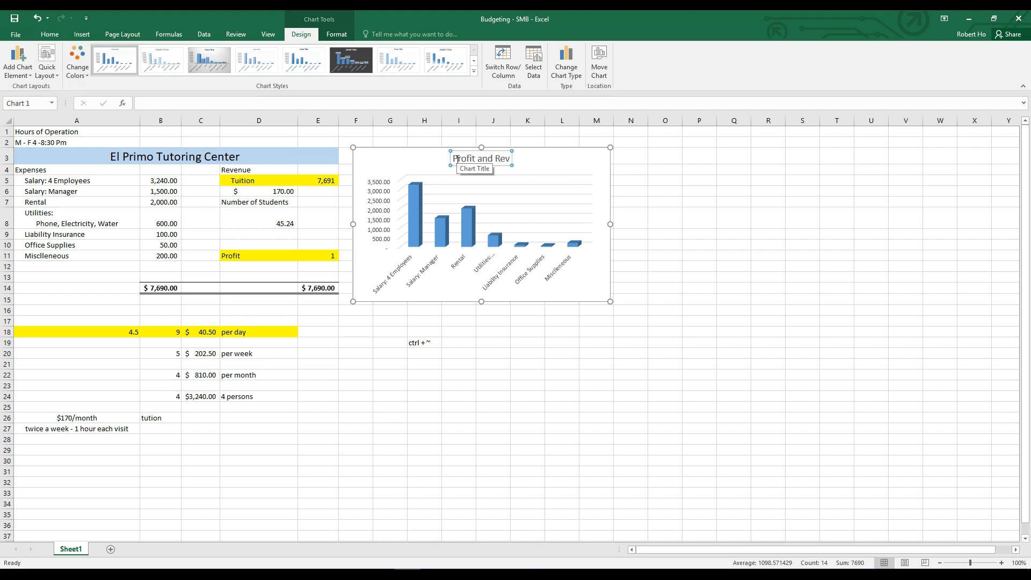
text(enue Analysis)
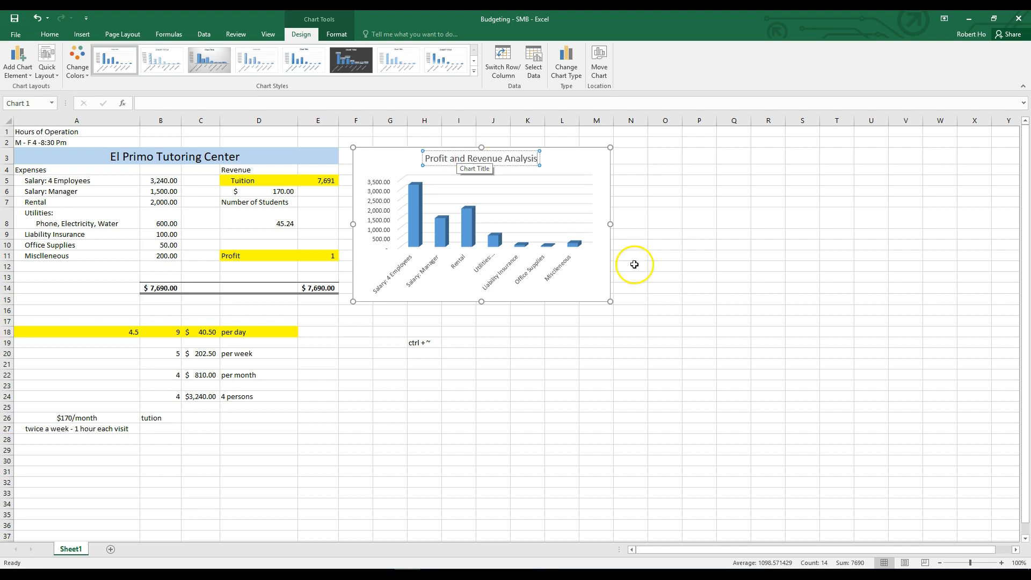
click(666, 234)
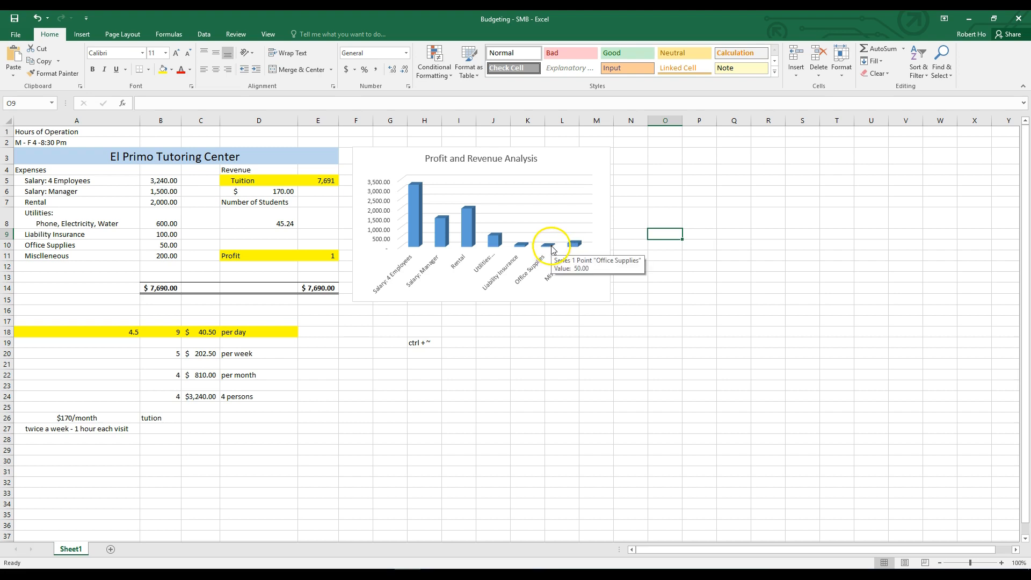
click(483, 407)
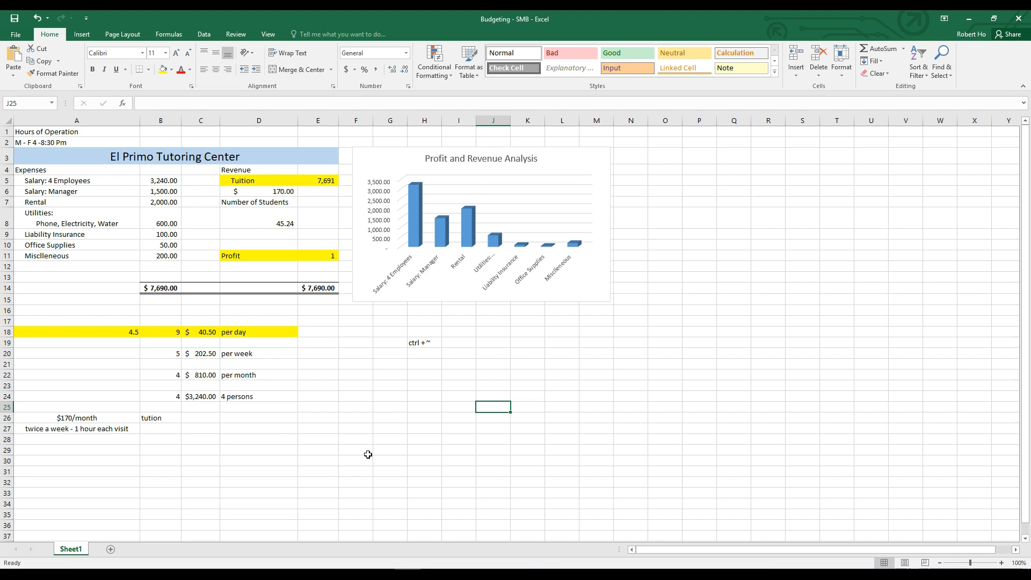
click(404, 405)
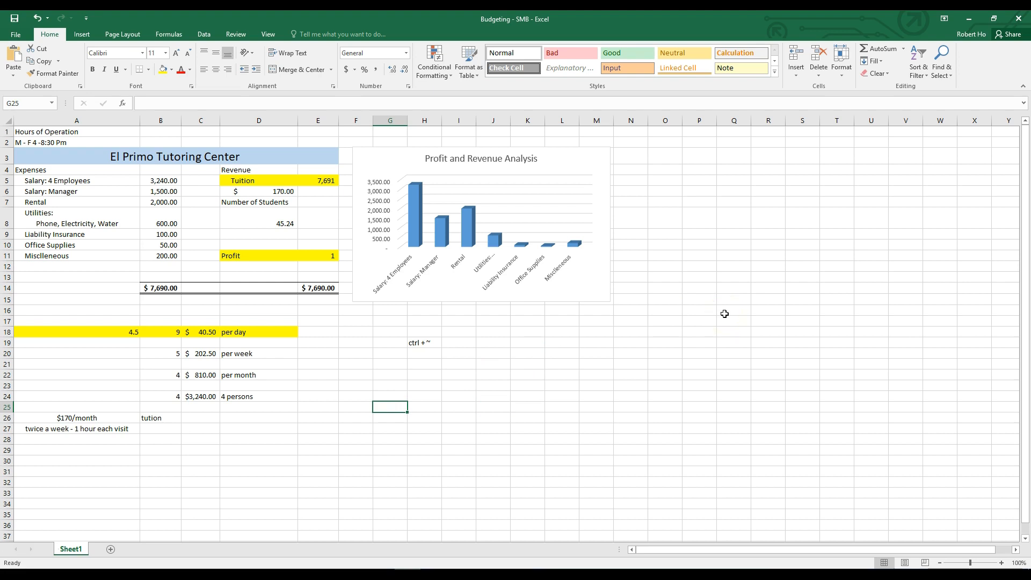
text(.75)
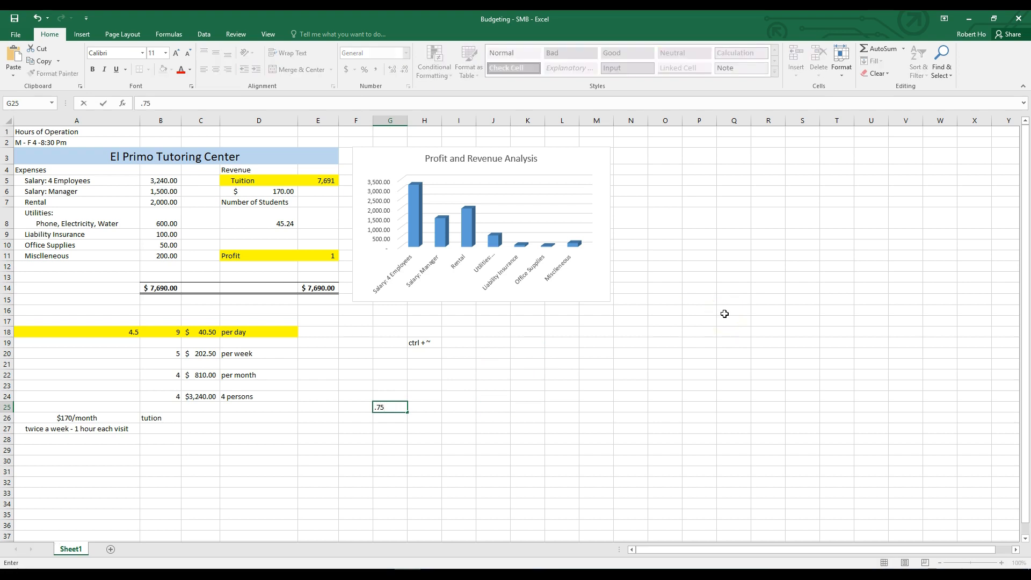
key(Return)
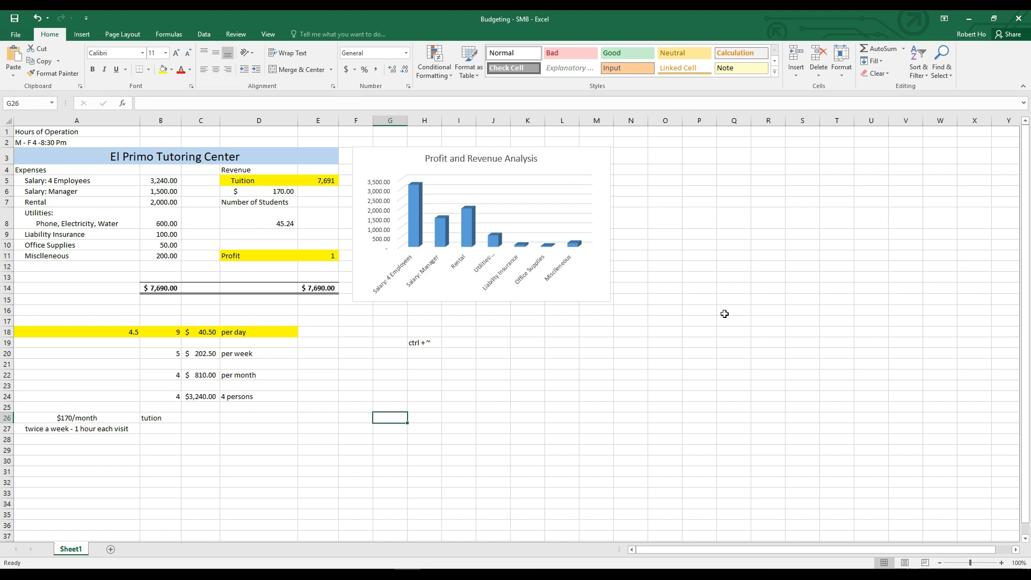
Show the formulas behind the budget cells, then switch the sheet back to displaying values.
click(422, 343)
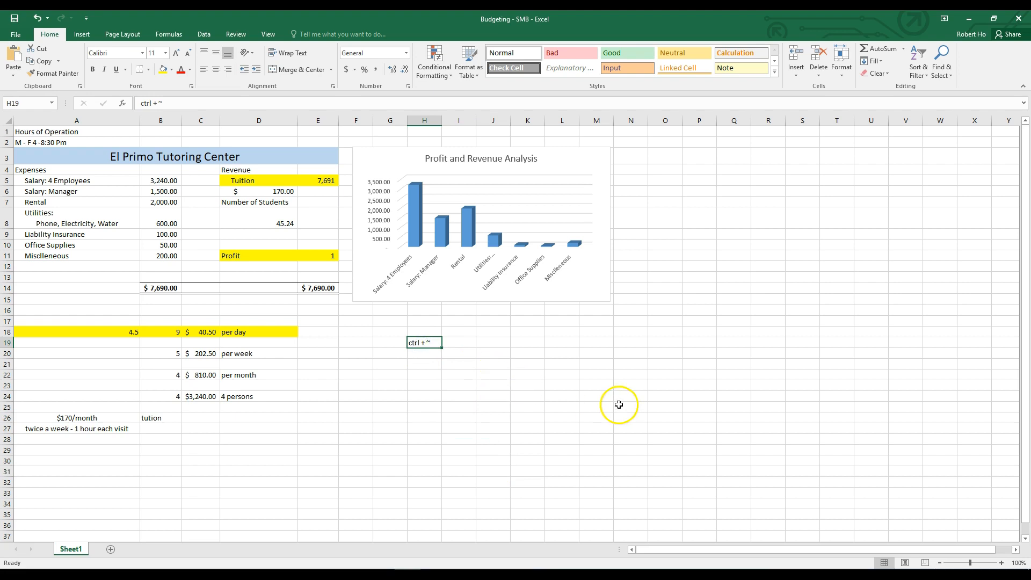
key(ctrl+grave)
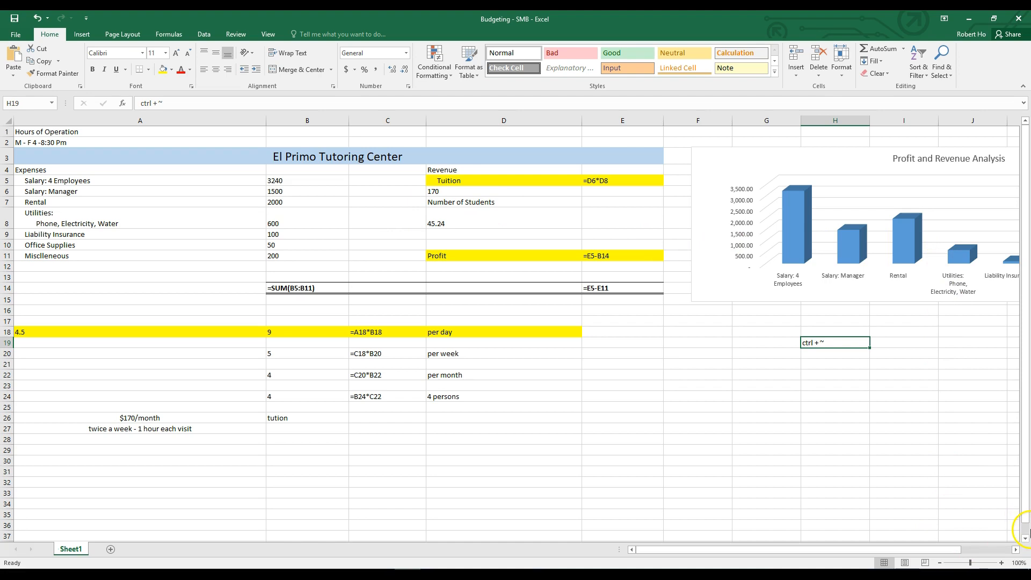
key(ctrl+grave)
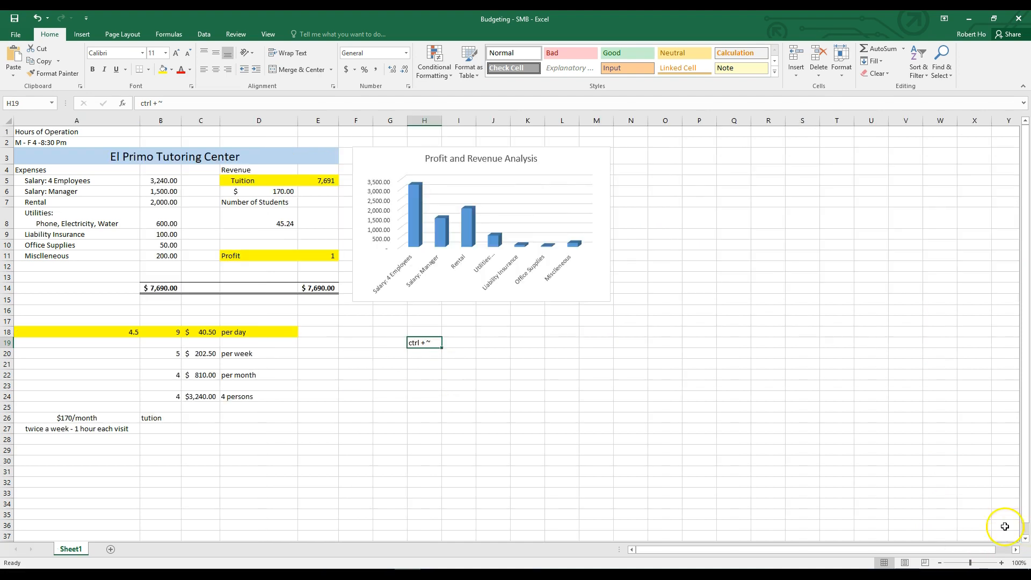
Save the workbook to the Desktop as the Excel Workbook "Budgeting - SMB", replacing the existing file.
click(16, 34)
click(25, 144)
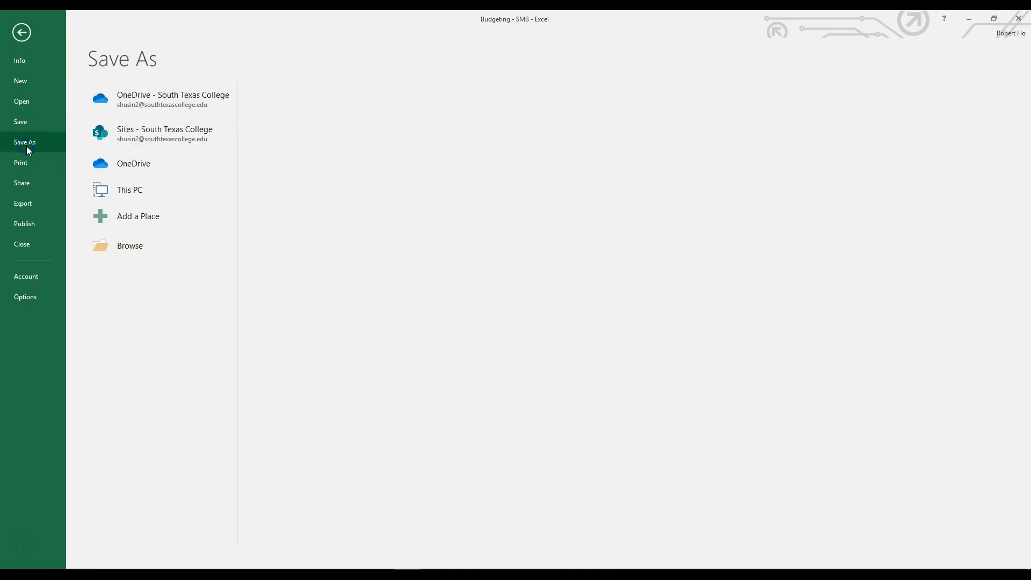
click(138, 194)
click(297, 156)
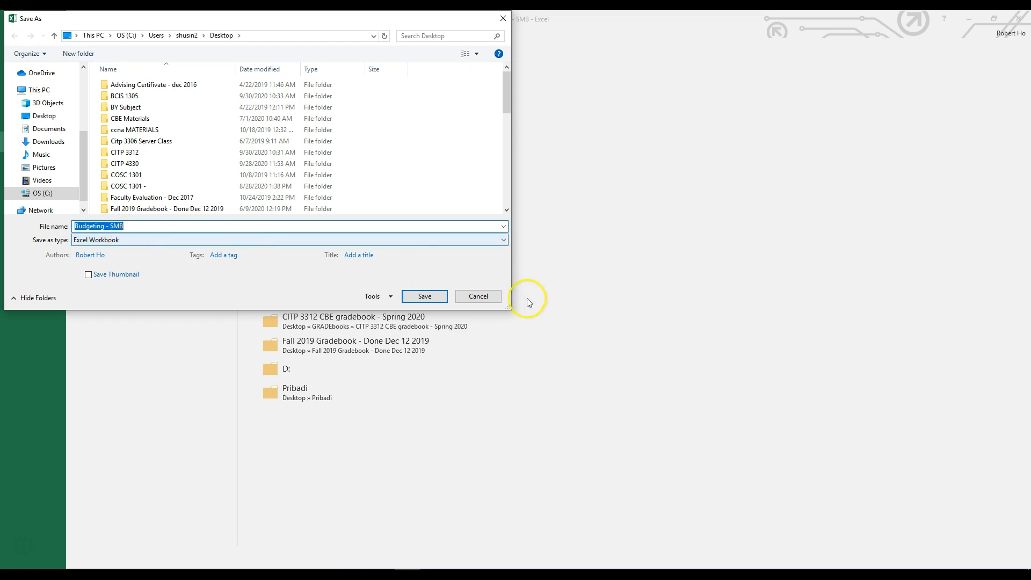
click(425, 297)
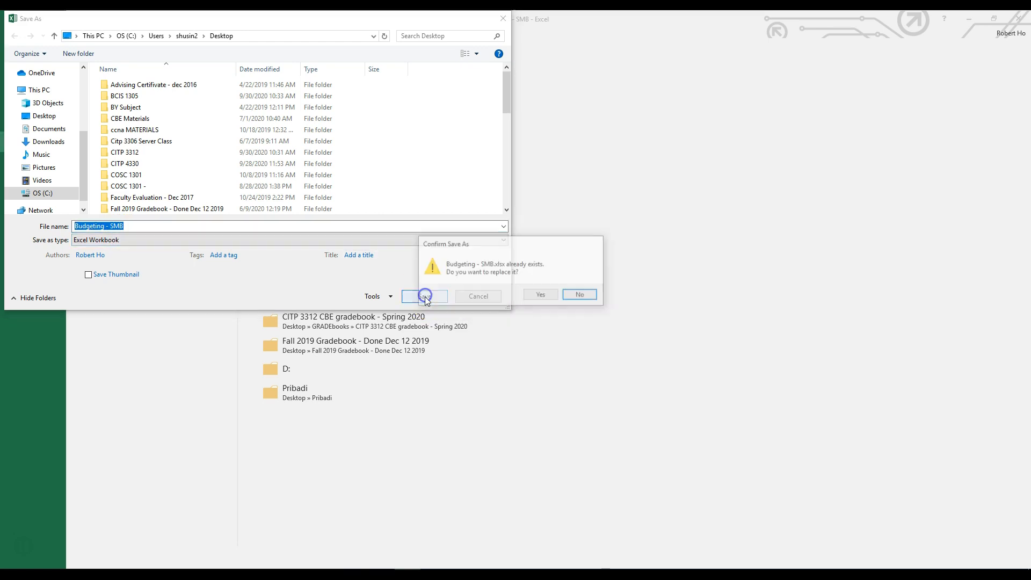
click(537, 296)
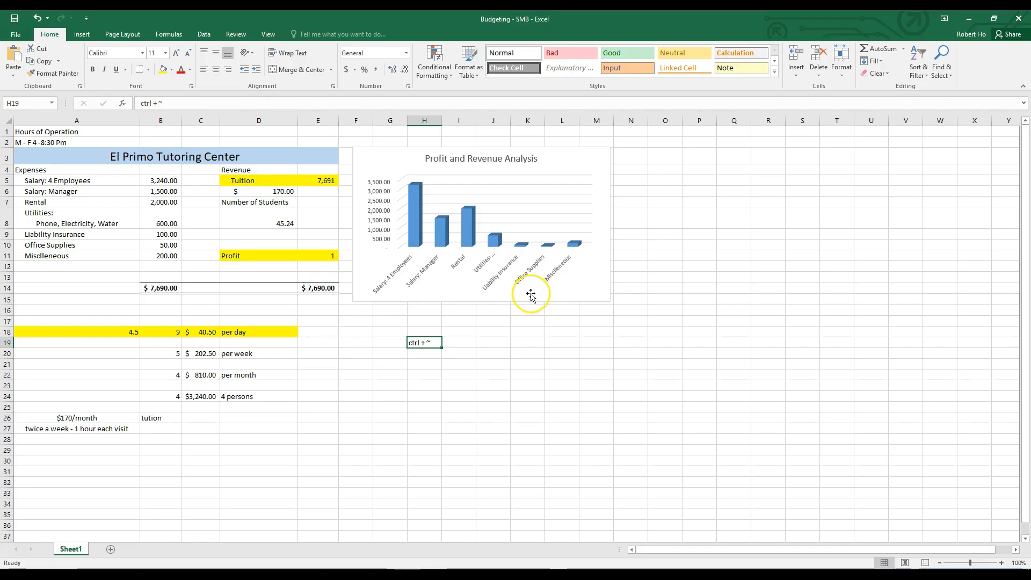